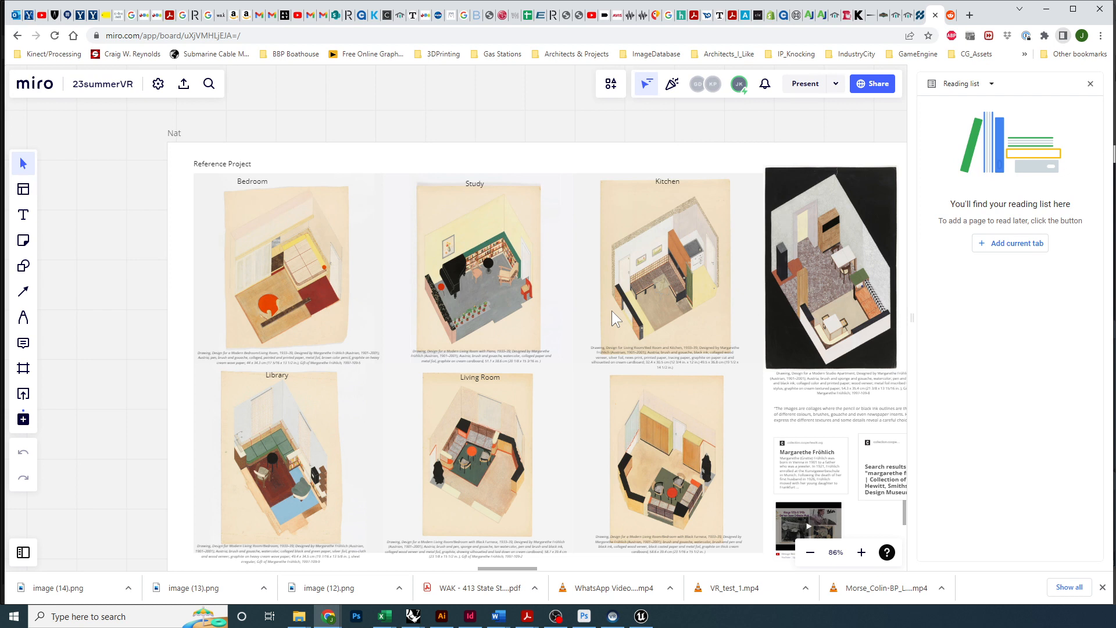
Look over the Bedroom, Study and Kitchen reference drawings on the board
left_click(281, 263)
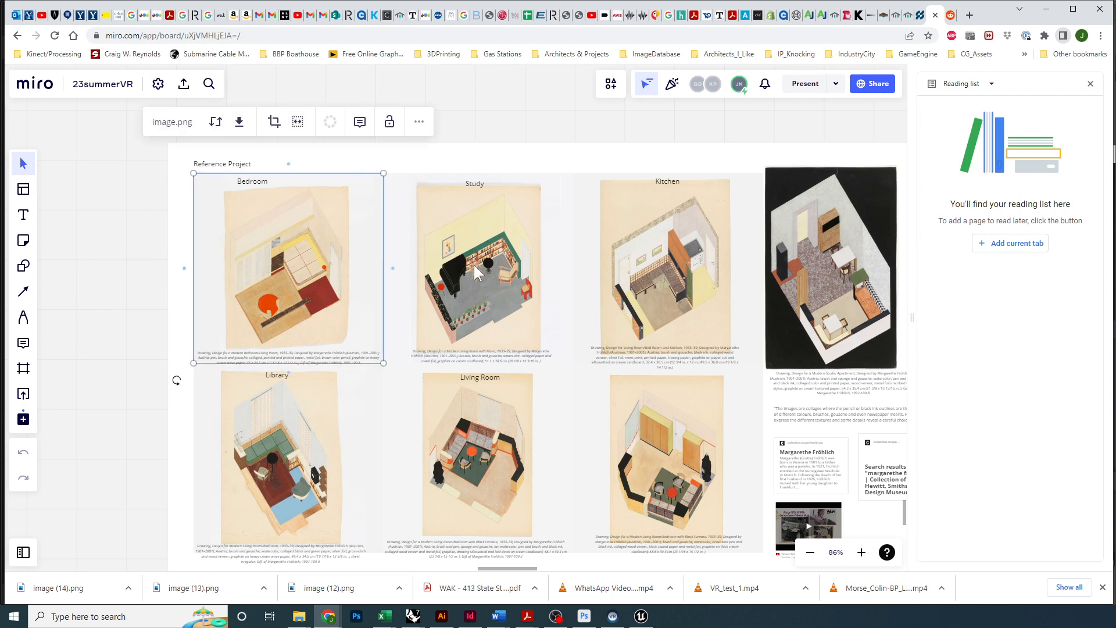
left_click(487, 260)
left_click(656, 252)
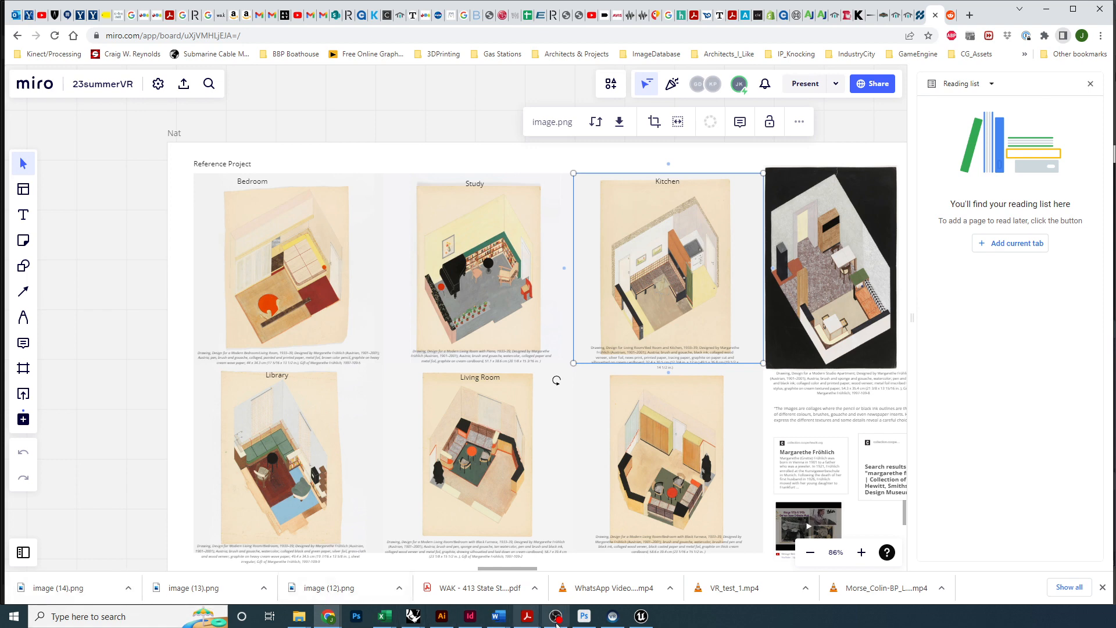
Switch to Photoshop and bring up the bedroom drawing, image (14).png, among the open documents
left_click(593, 619)
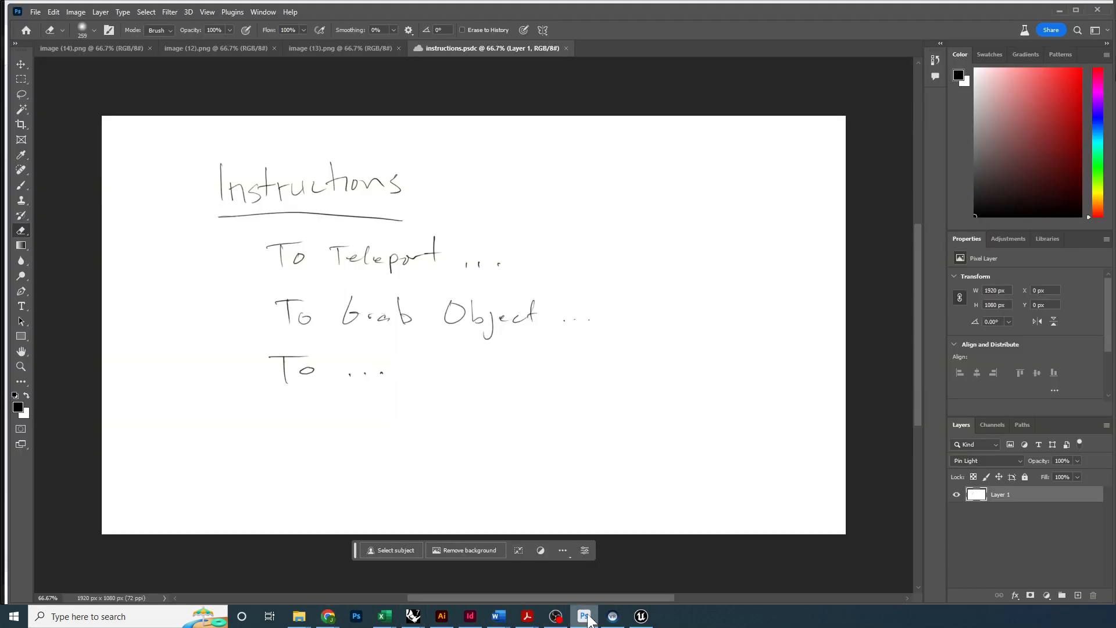
left_click(335, 47)
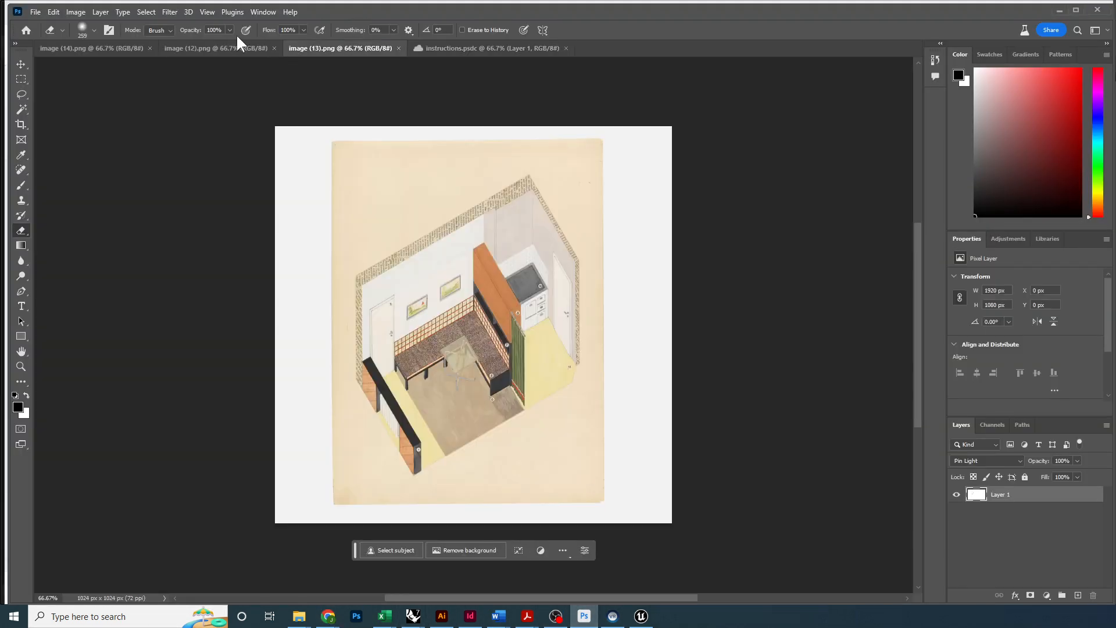
left_click(195, 48)
left_click(89, 48)
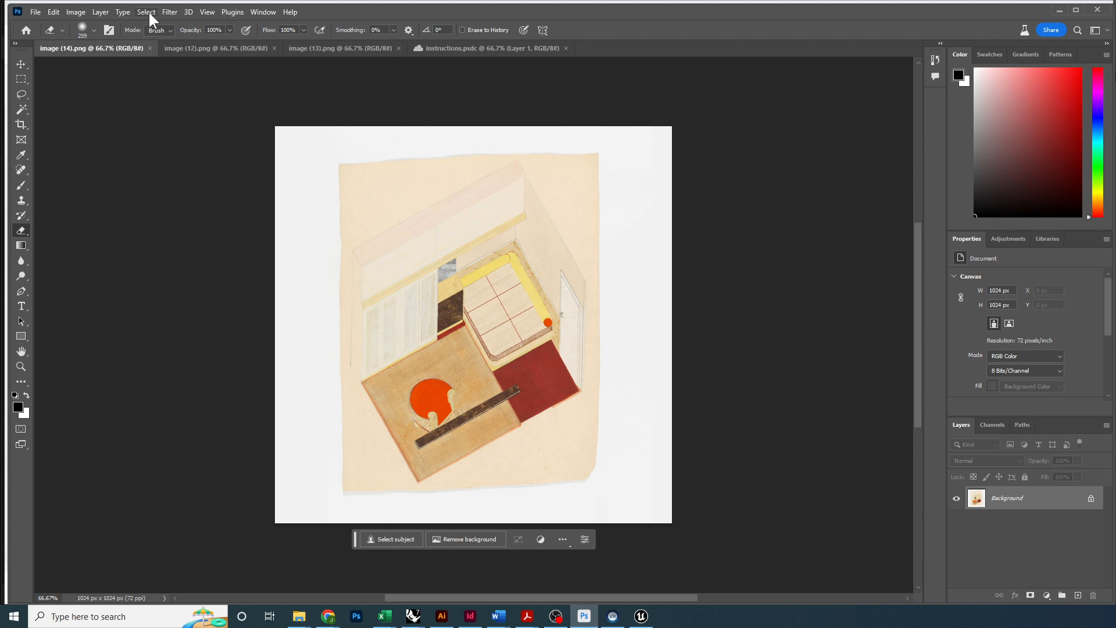
Switch the image size units of image (14).png to pixels and apply the size of 1024 × 1024 pixels
left_click(76, 11)
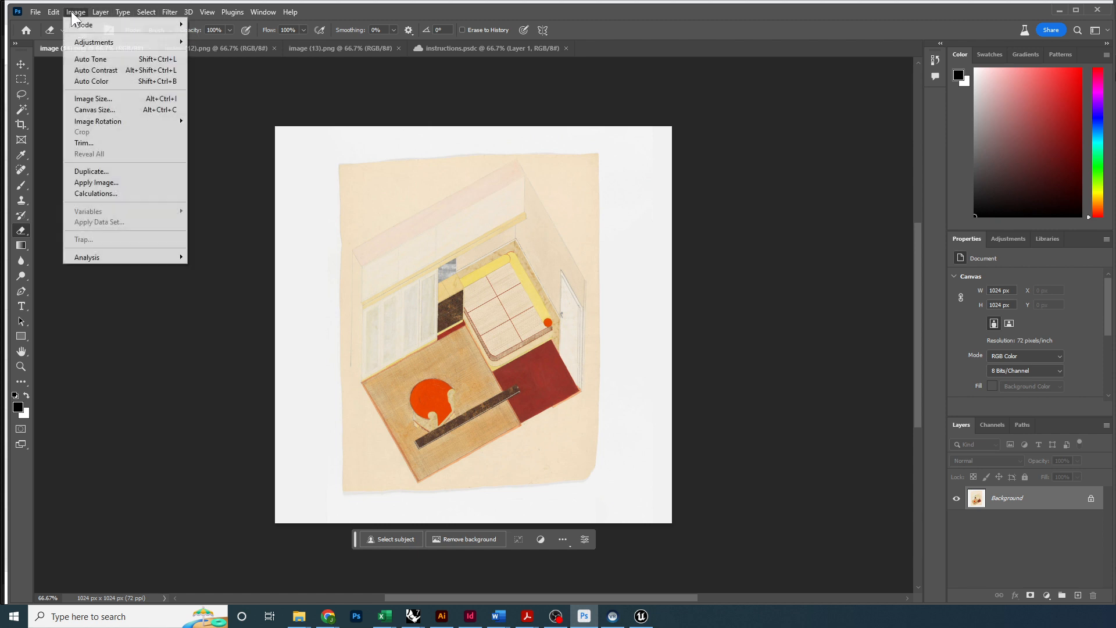
left_click(88, 100)
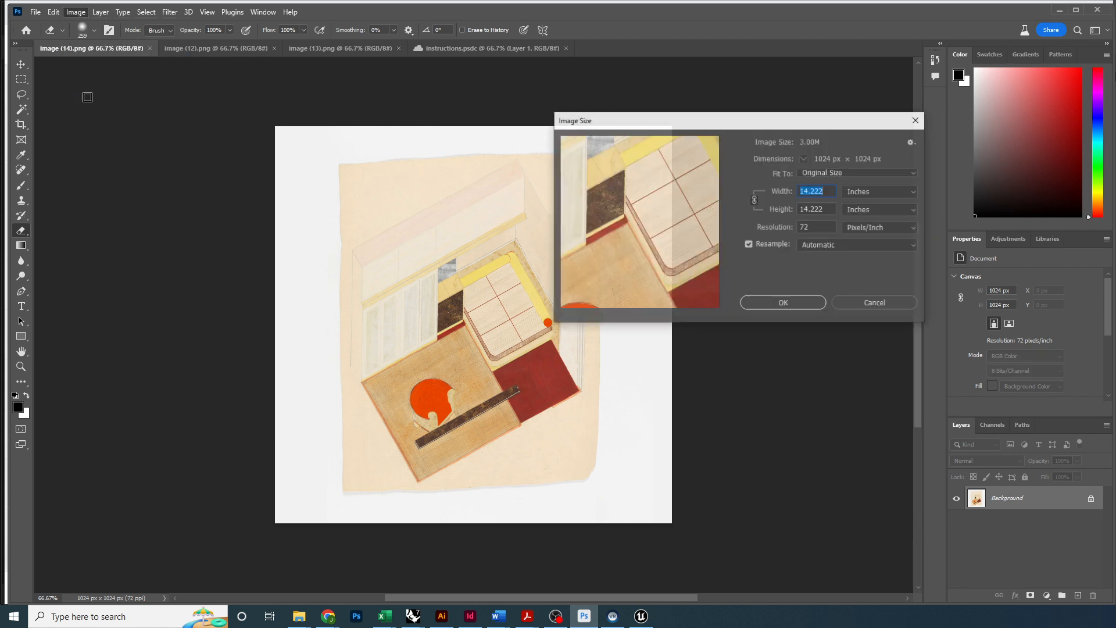
left_click(873, 190)
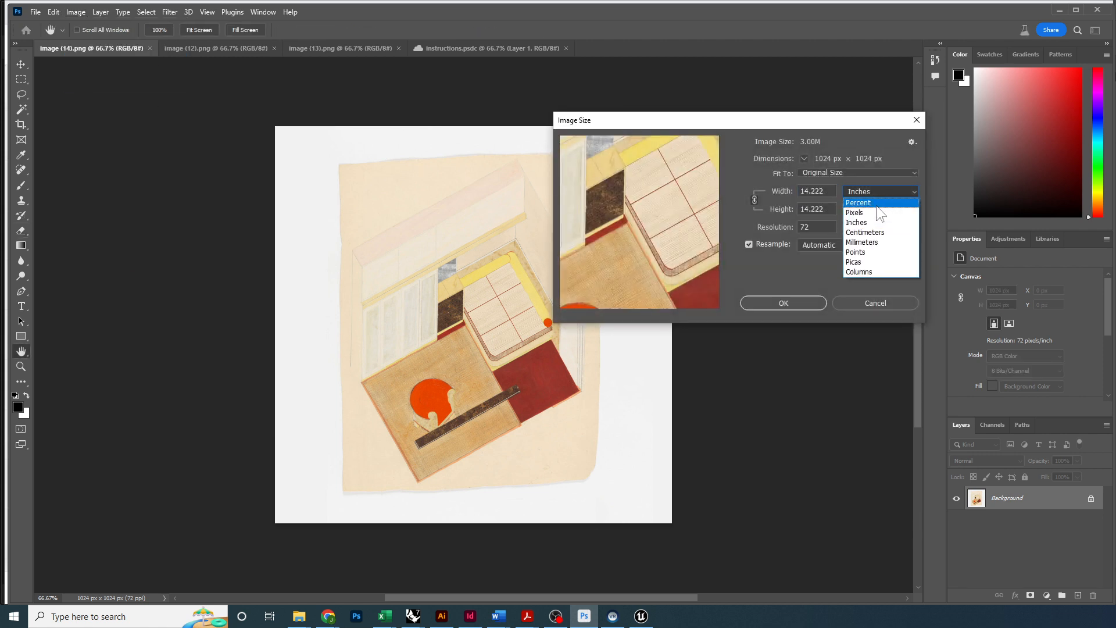
left_click(873, 207)
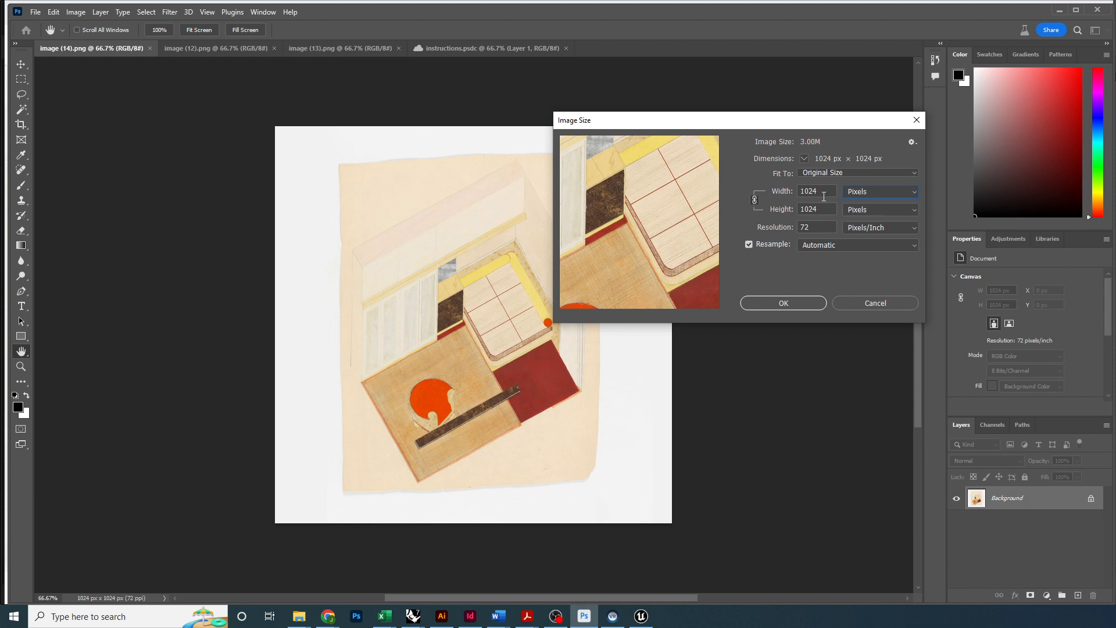
left_click(781, 304)
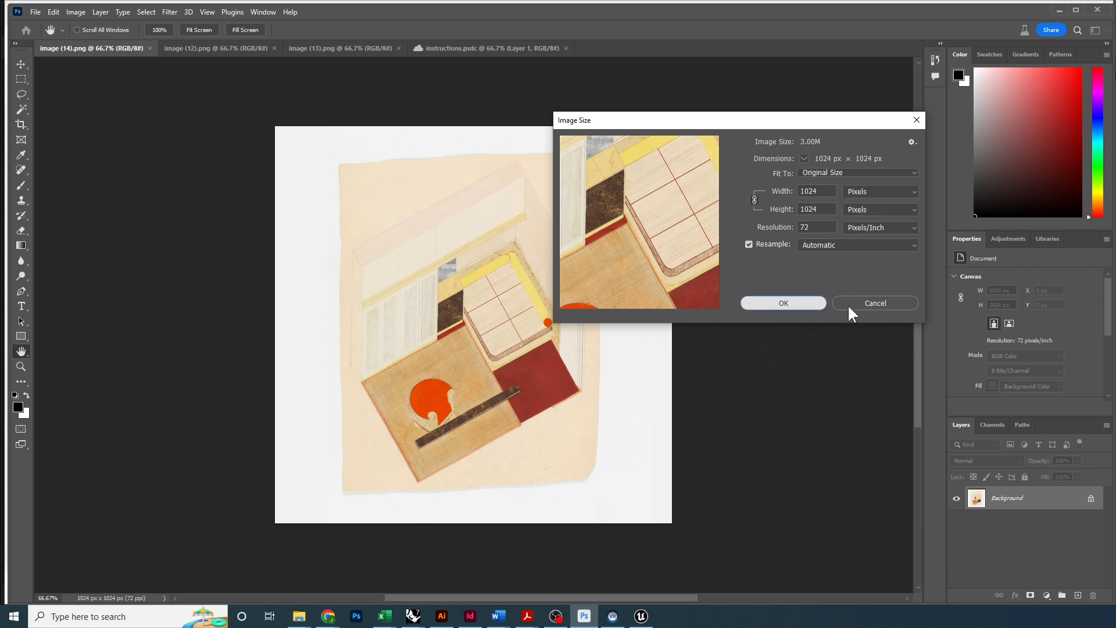
left_click(795, 306)
key("e")
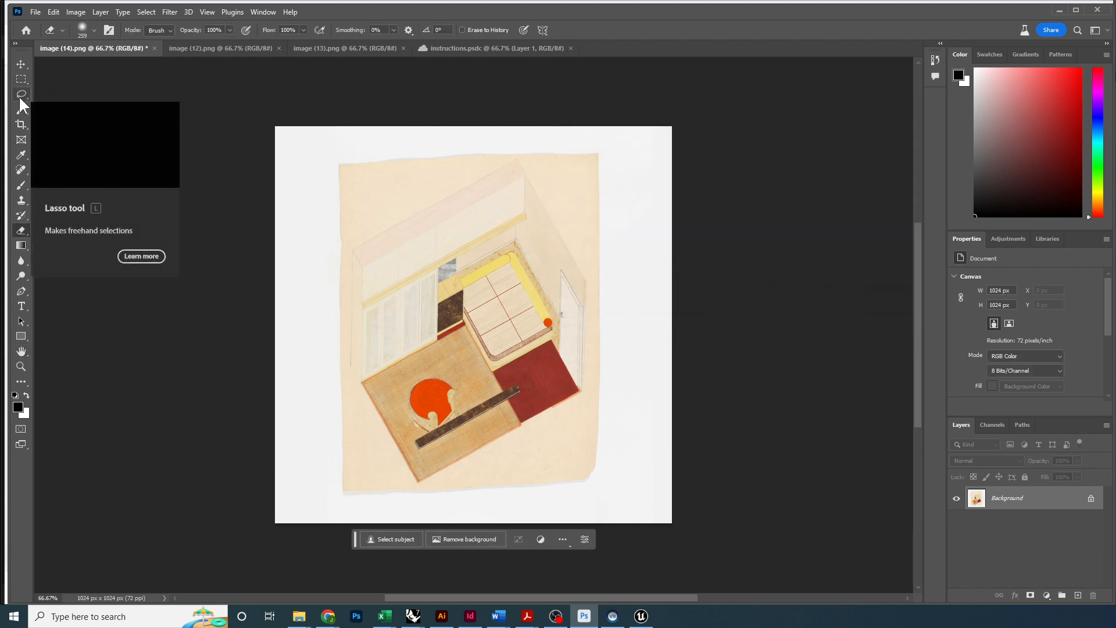
Trace the upper-left edge of the bedroom's tan woven floor with the Polygonal Lasso, from its left corner to its top corner
left_click(19, 95)
left_click(65, 105)
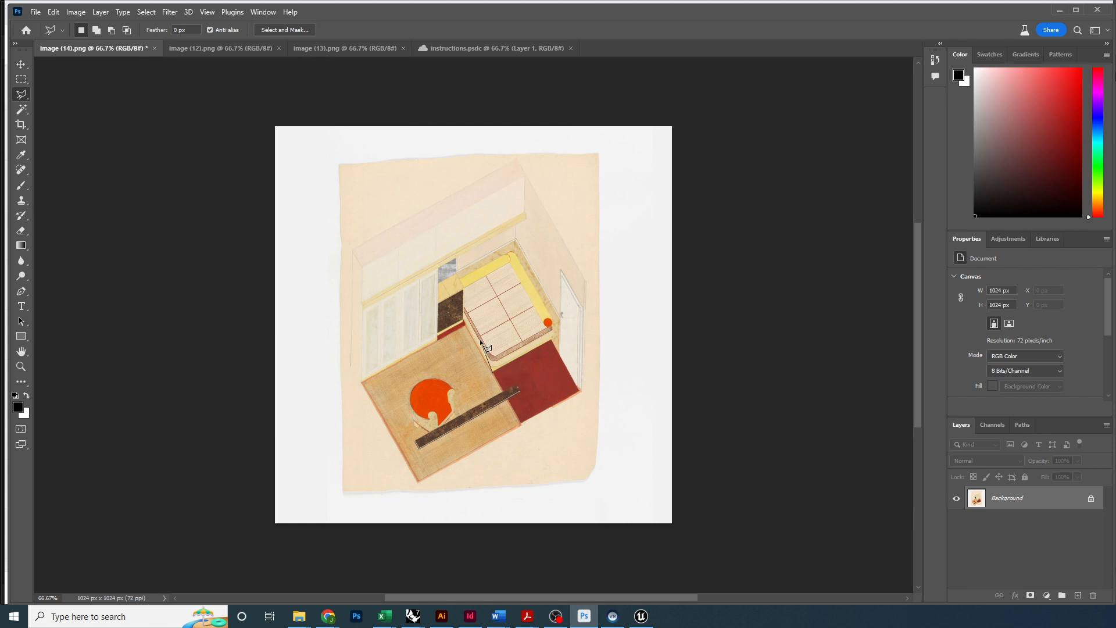
left_click(362, 382)
key("Escape")
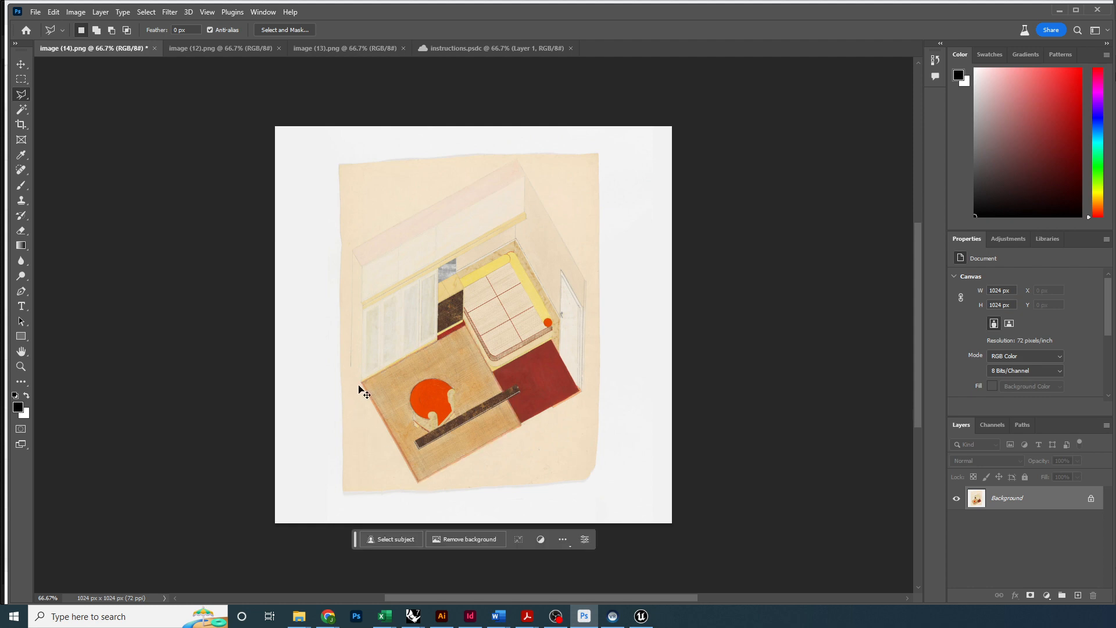
scroll(358, 386, "up", 5)
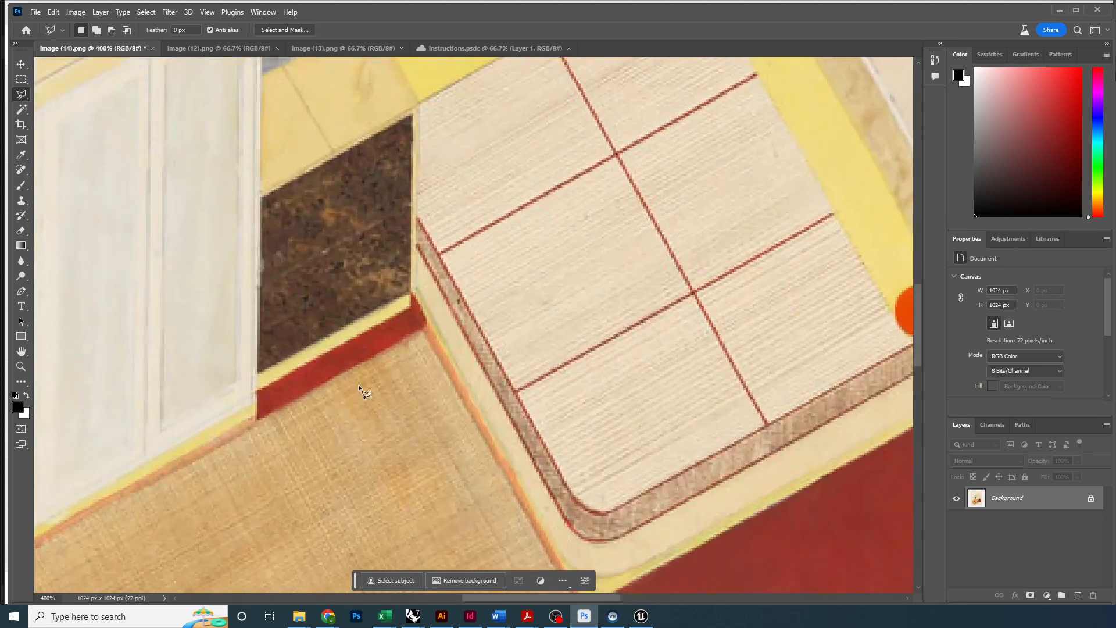
mouse_move(277, 432)
left_mouse_down()
mouse_move(412, 307)
mouse_move(520, 169)
mouse_move(518, 132)
mouse_move(480, 186)
mouse_move(568, 145)
left_mouse_up()
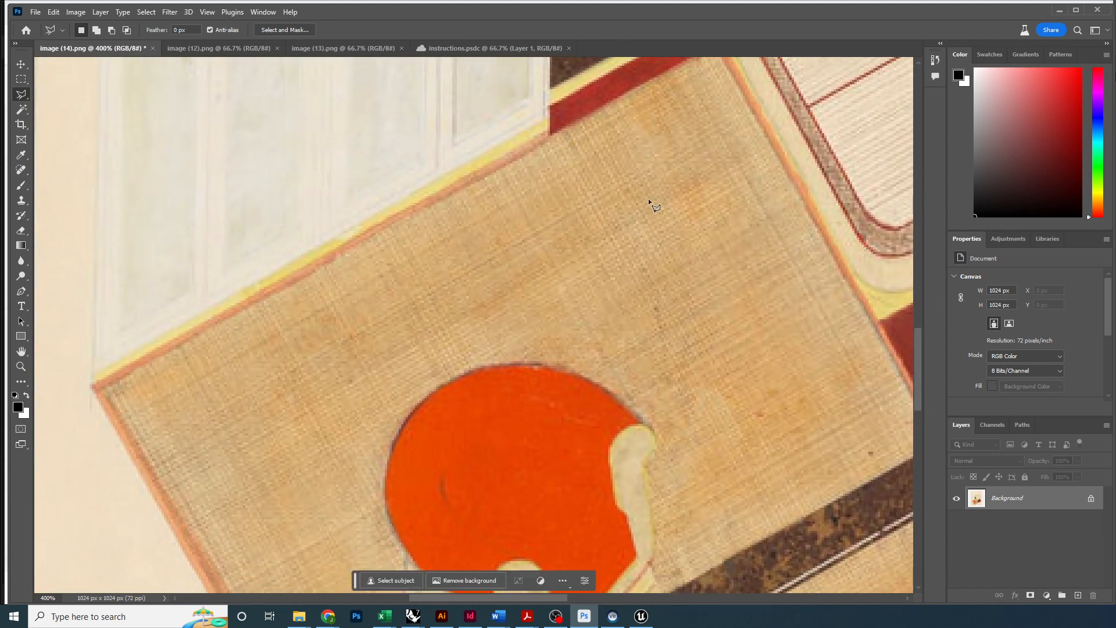
left_click(90, 384)
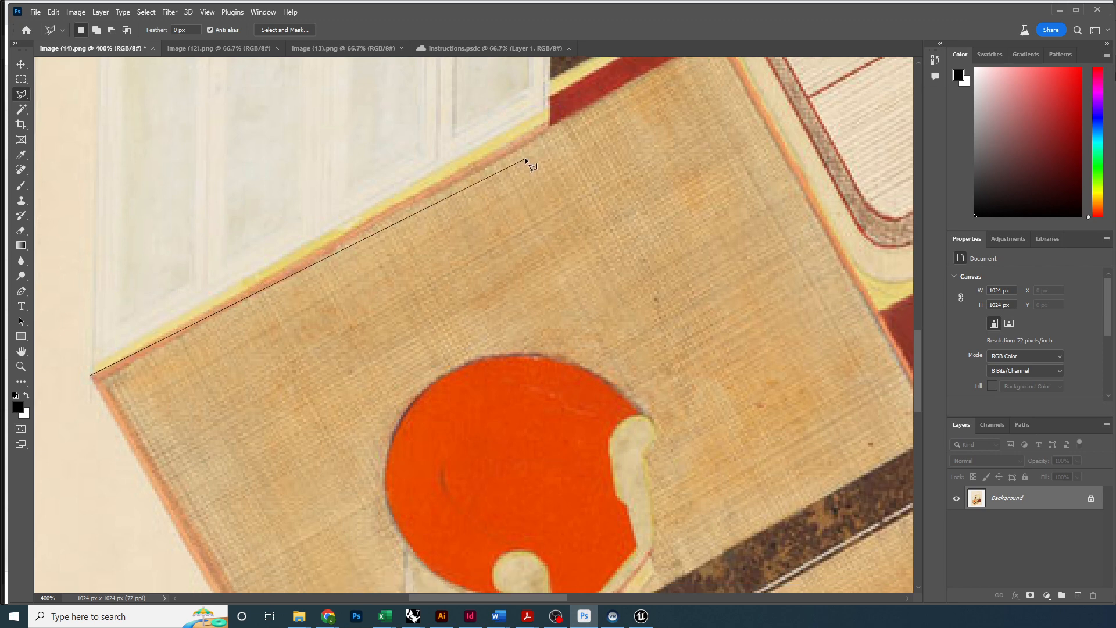
left_click_drag(525, 164, 472, 262)
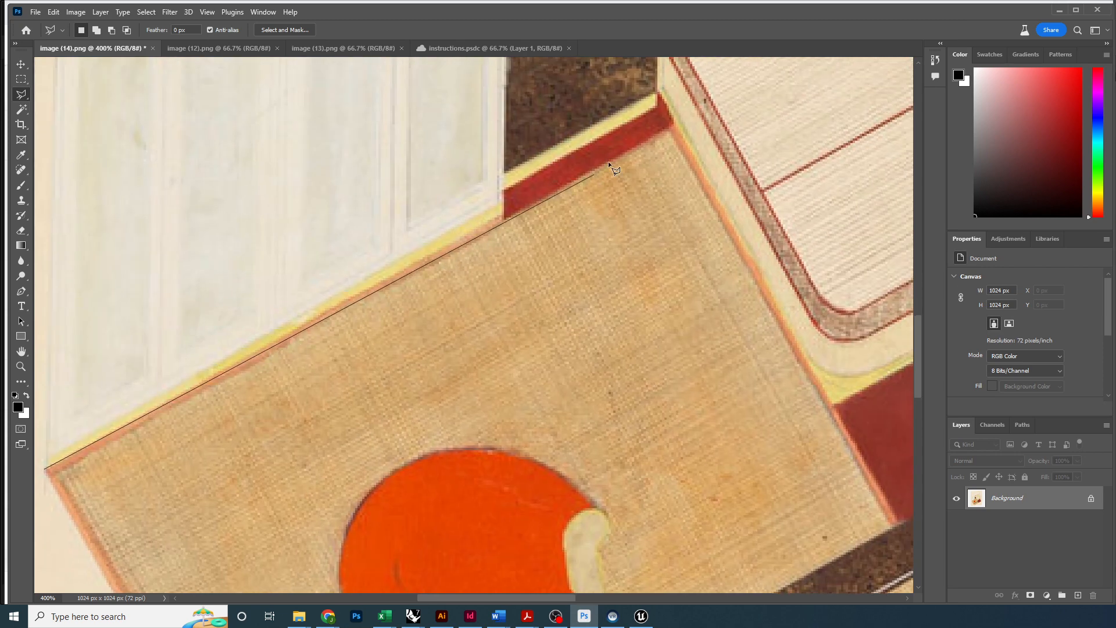
left_click(672, 117)
Continue the polygonal selection along the woven floor's remaining three edges and close it at the starting corner
left_click_drag(814, 407, 727, 271)
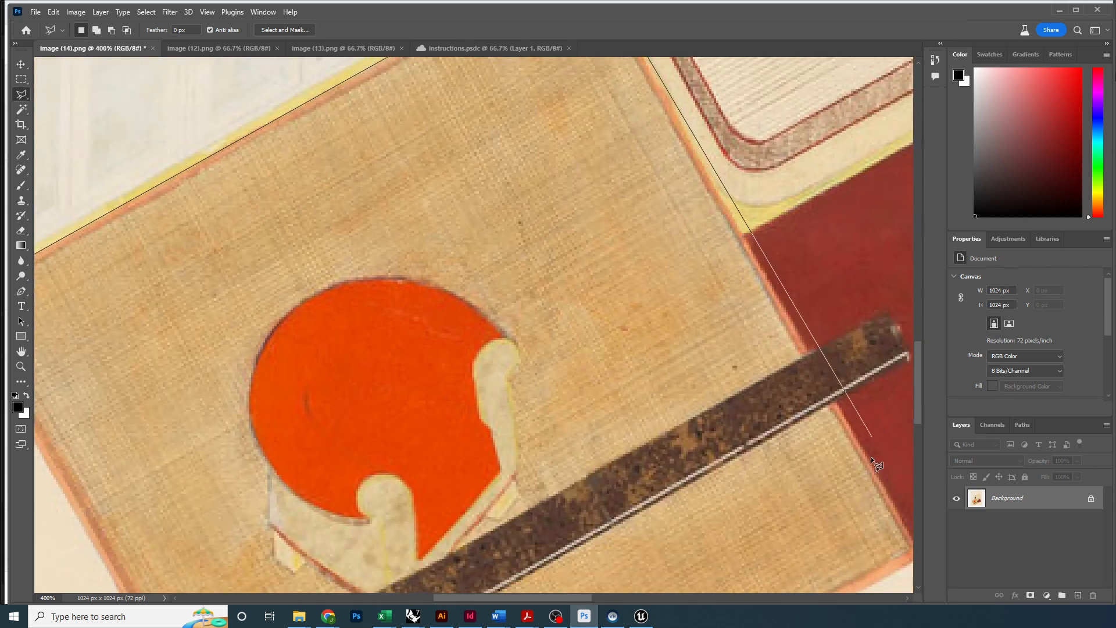
mouse_move(871, 456)
left_mouse_down()
mouse_move(763, 320)
mouse_move(724, 240)
left_mouse_up()
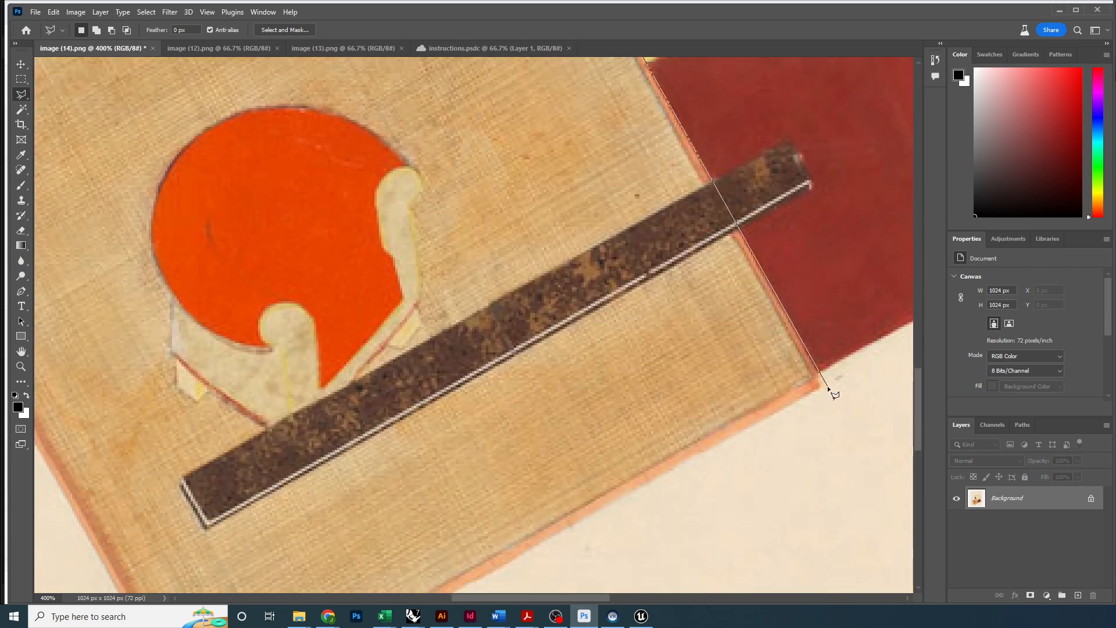
left_click(824, 388)
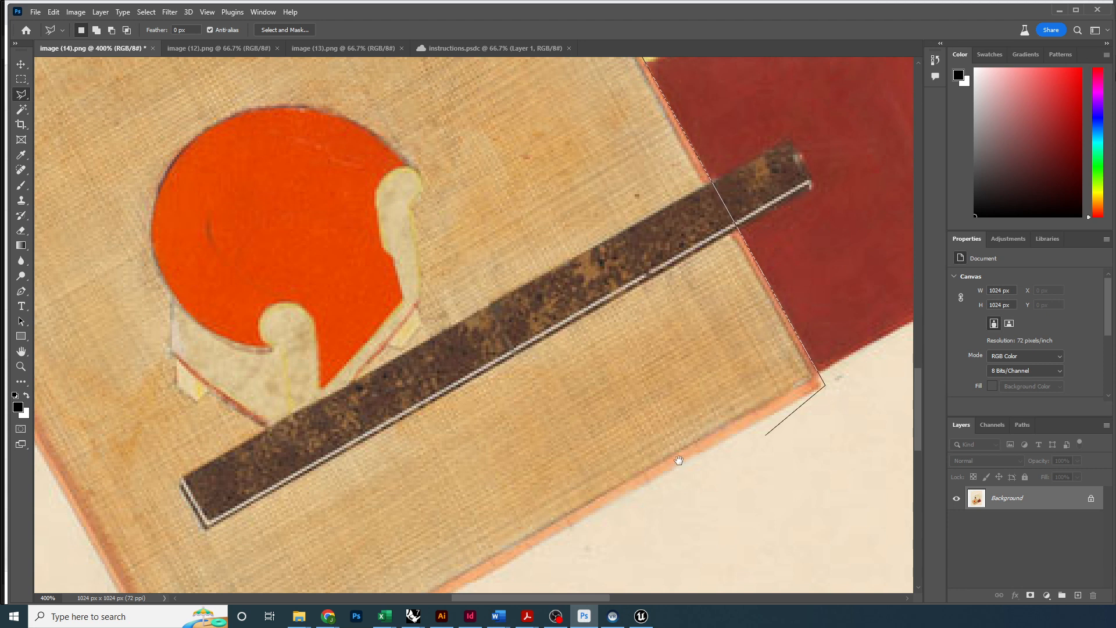
left_click_drag(678, 460, 845, 278)
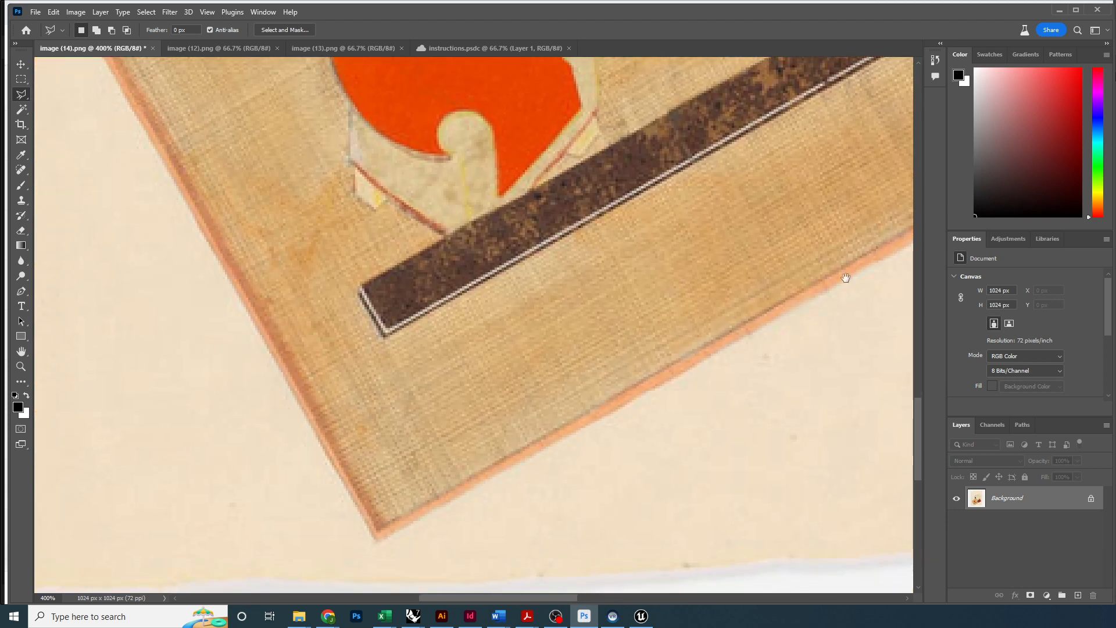
left_click(378, 542)
left_click_drag(281, 377, 541, 569)
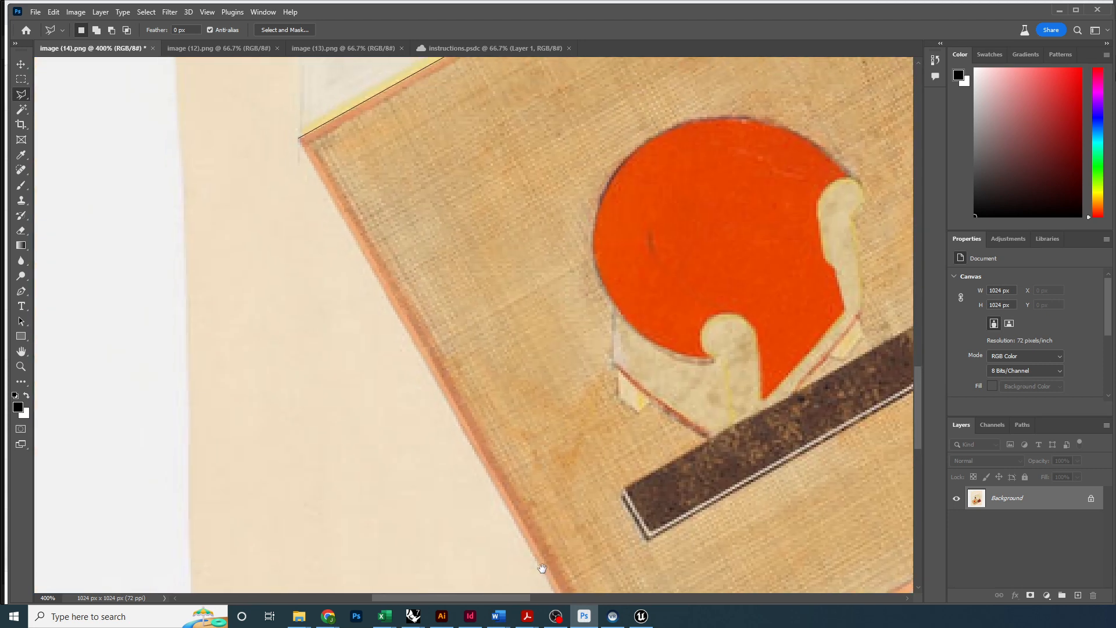
left_click(298, 139)
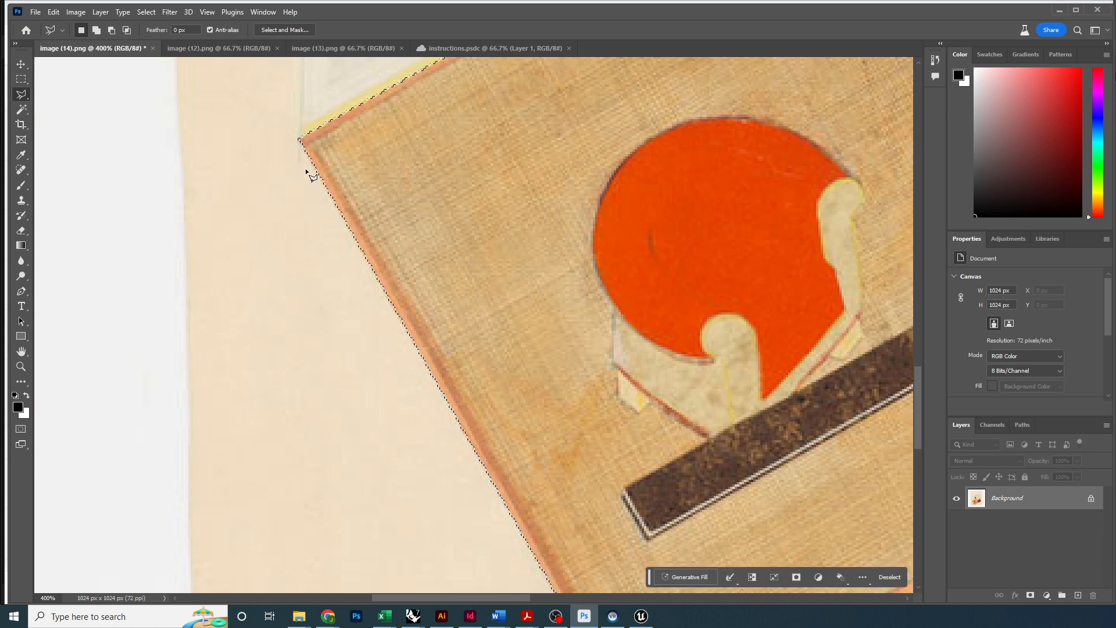
key("ctrl+minus")
key("ctrl+minus")
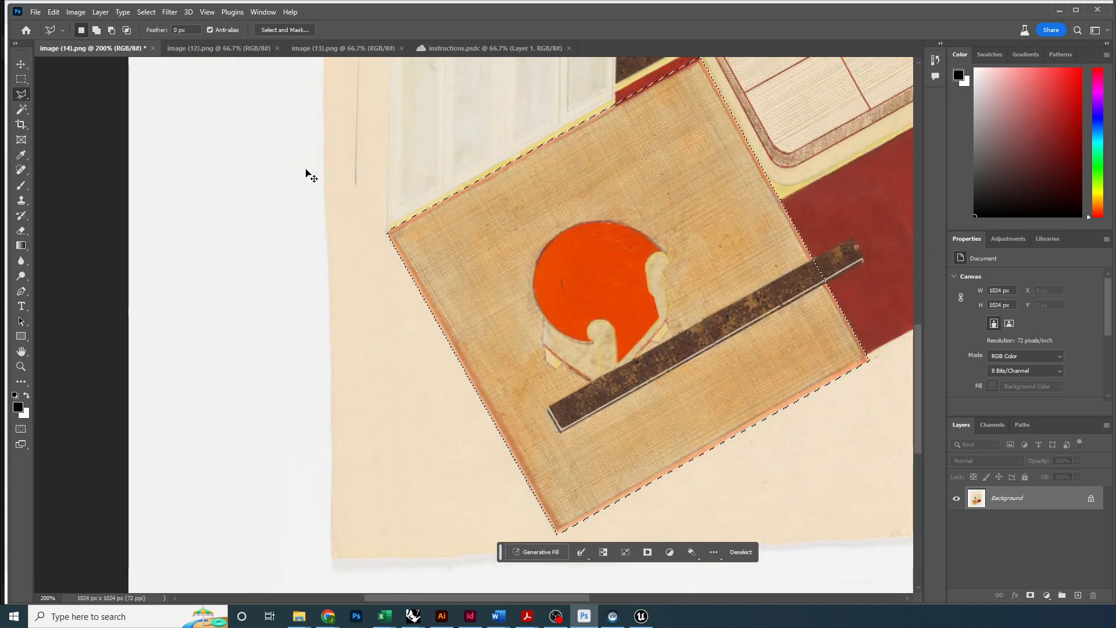
Copy the selected floor, create a new 512 × 512 pixel document with a transparent background, and paste the floor into it
key("ctrl+n")
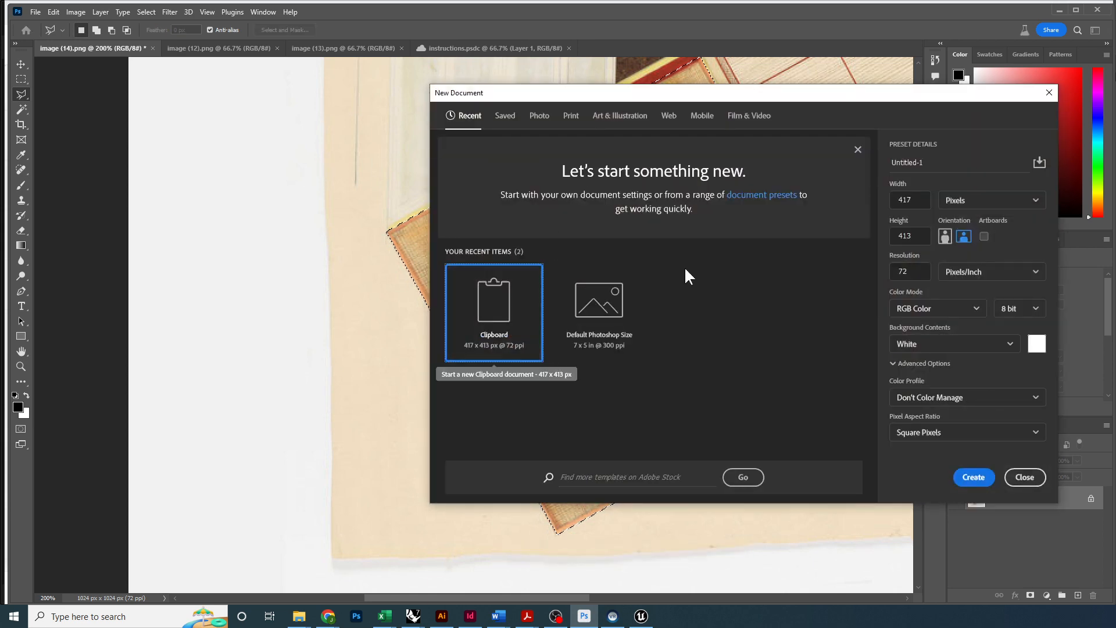
left_click(893, 205)
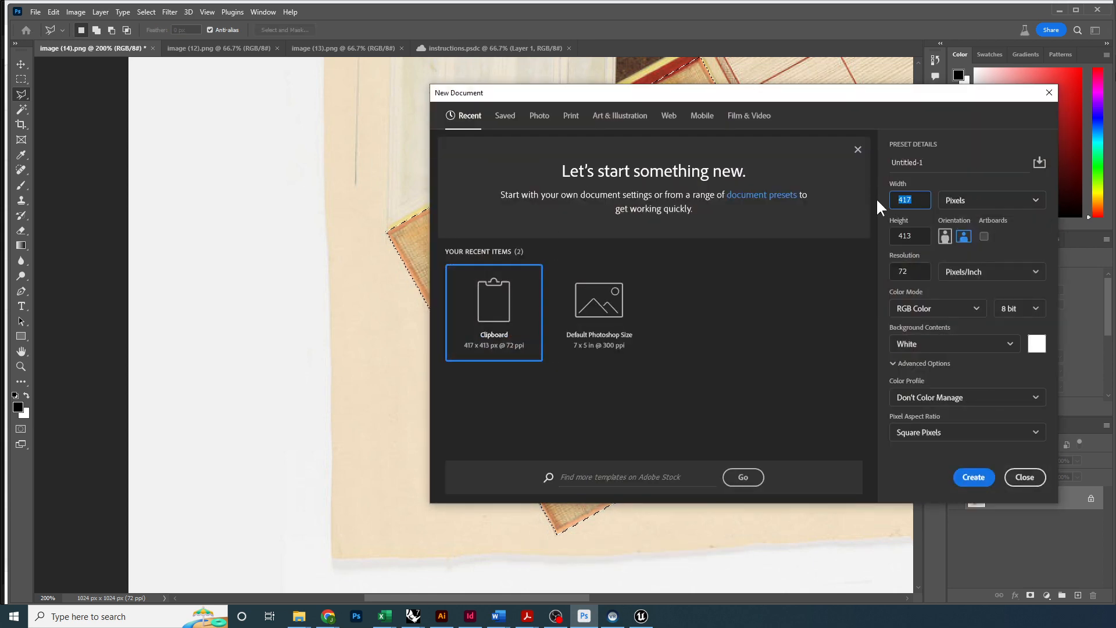
type("512")
key("Tab")
type("512")
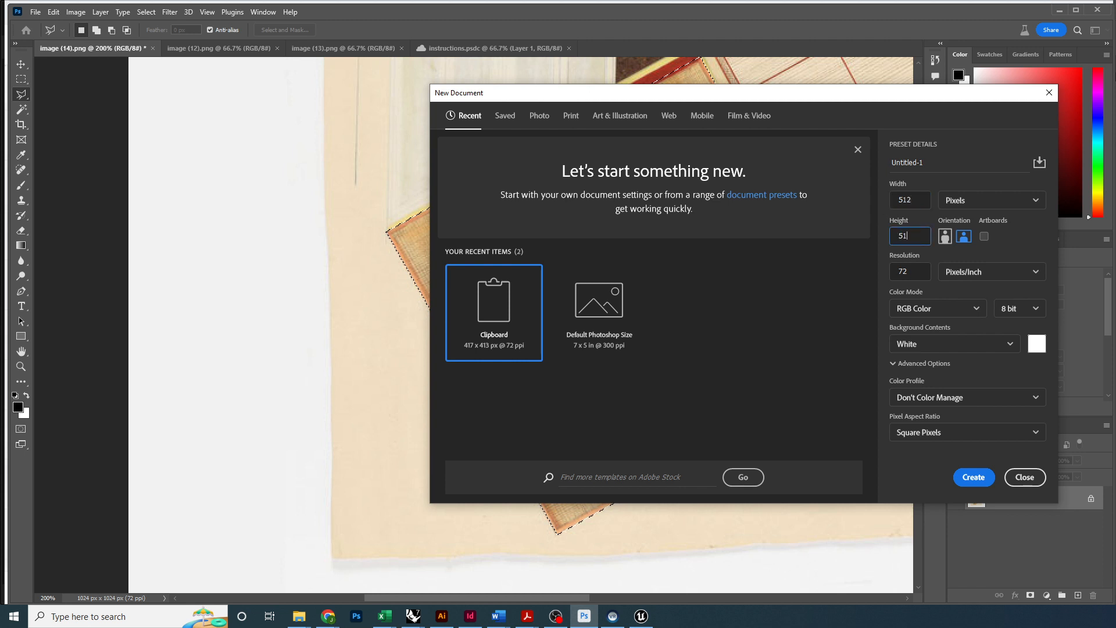
key("Tab")
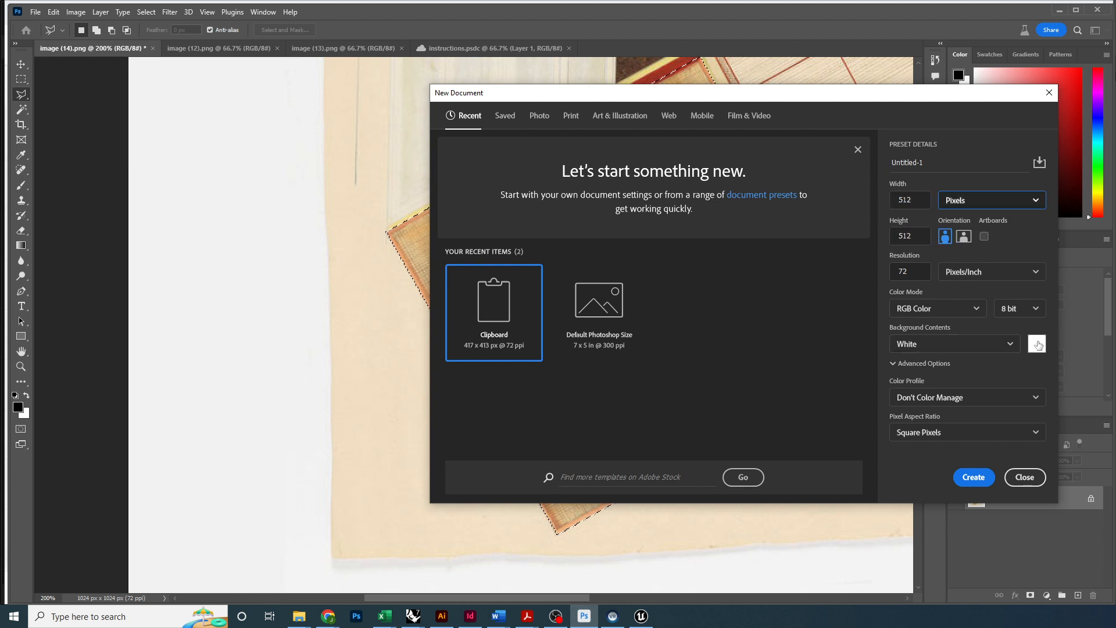
left_click(974, 346)
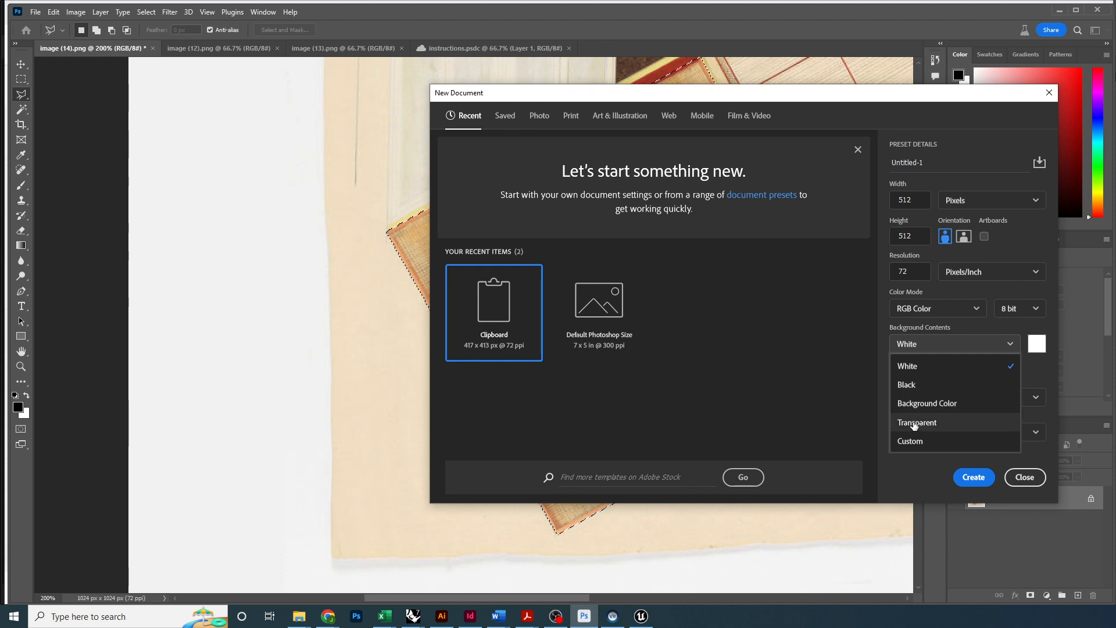
left_click(917, 422)
left_click(972, 477)
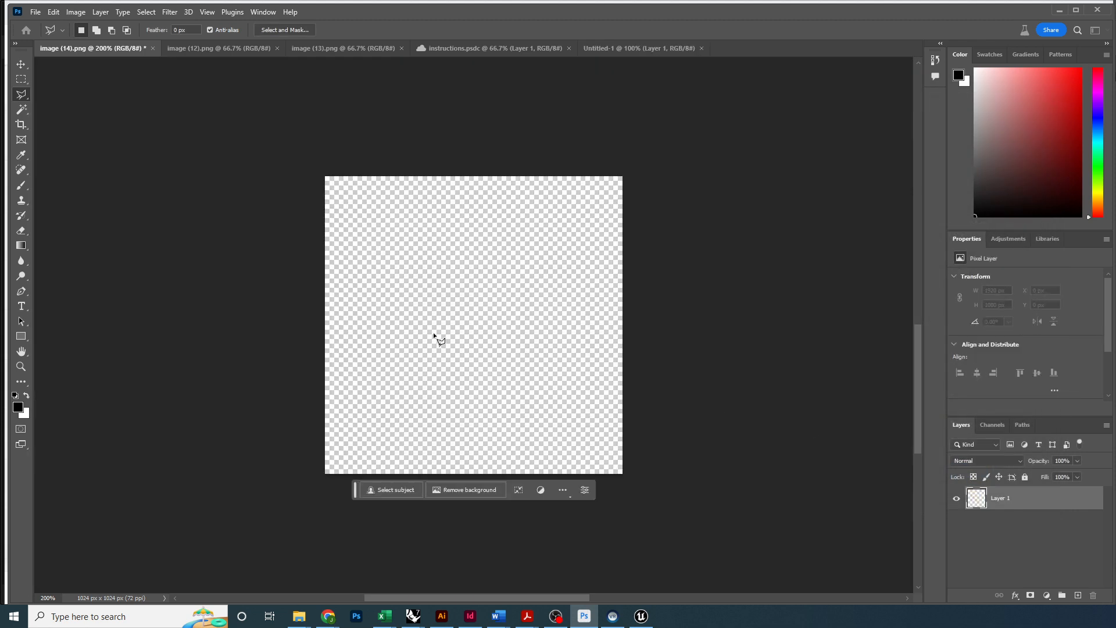
left_click(428, 324)
key("ctrl+v")
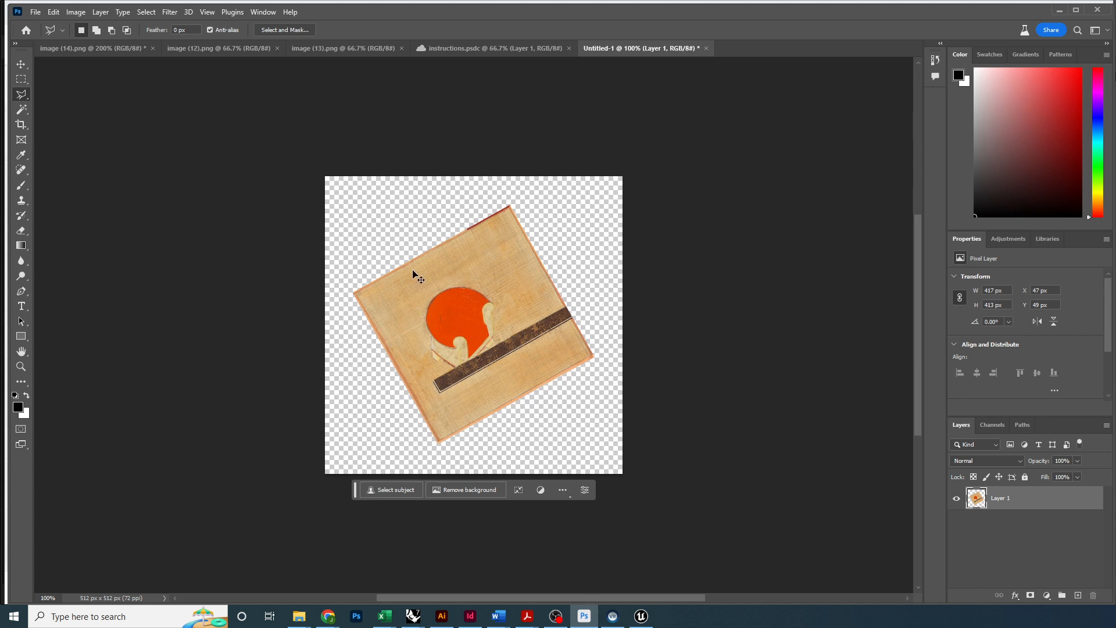
key("ctrl+t")
right_click(496, 247)
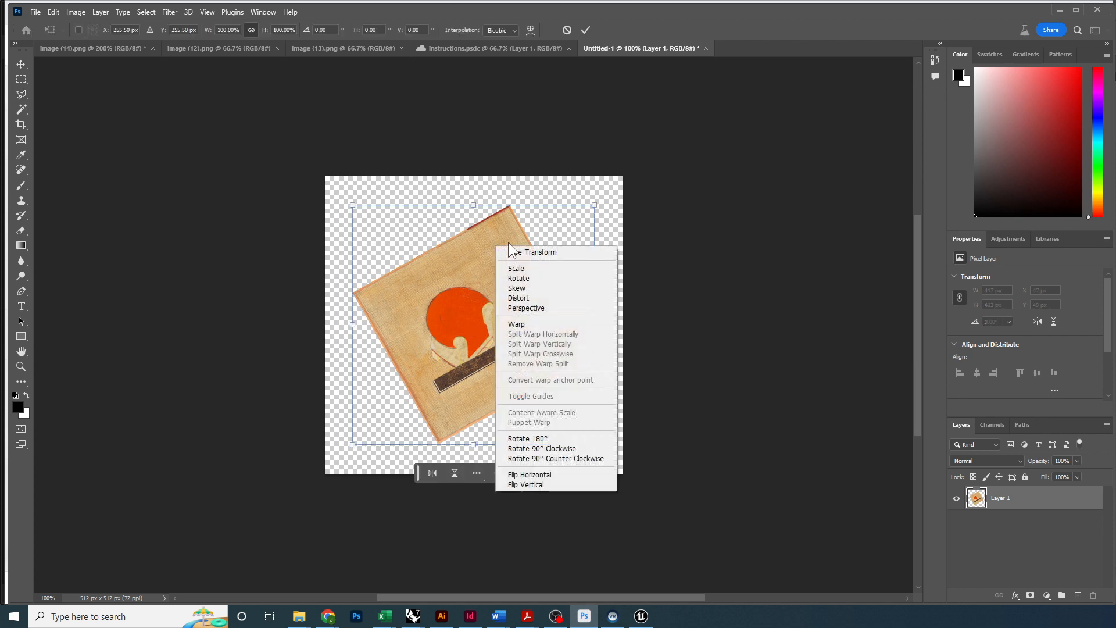
left_click(536, 288)
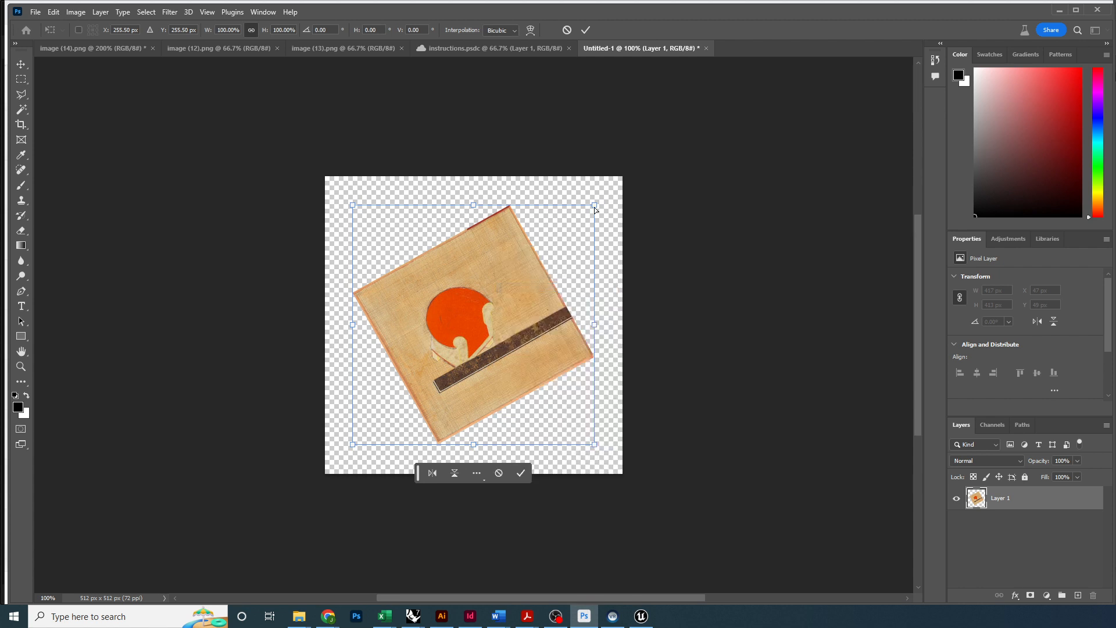
left_click_drag(594, 207, 677, 141)
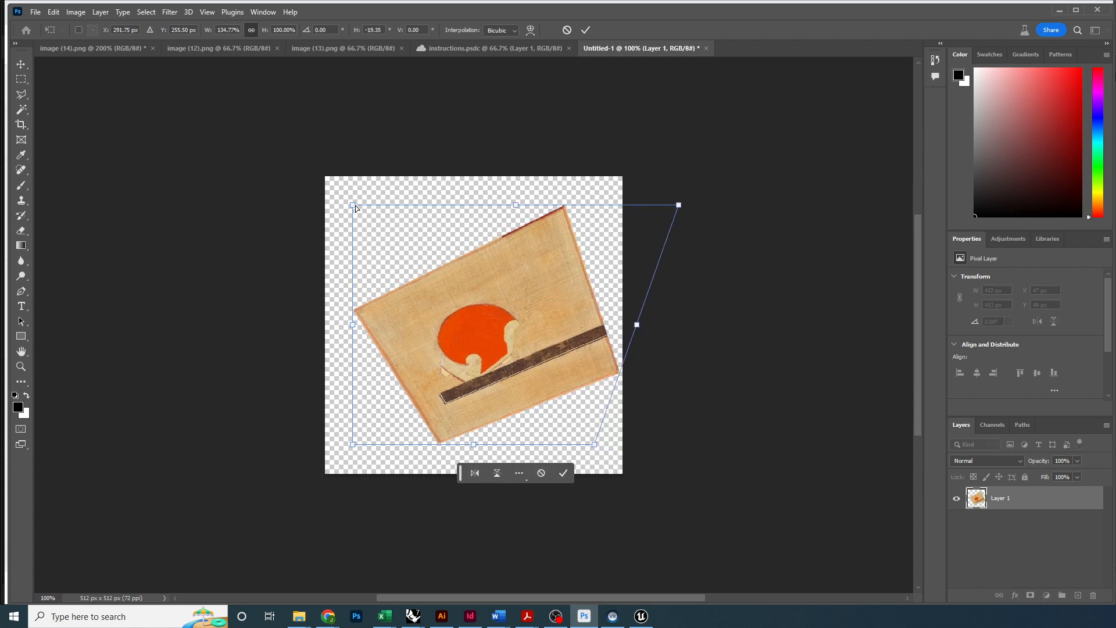
left_click_drag(354, 204, 286, 65)
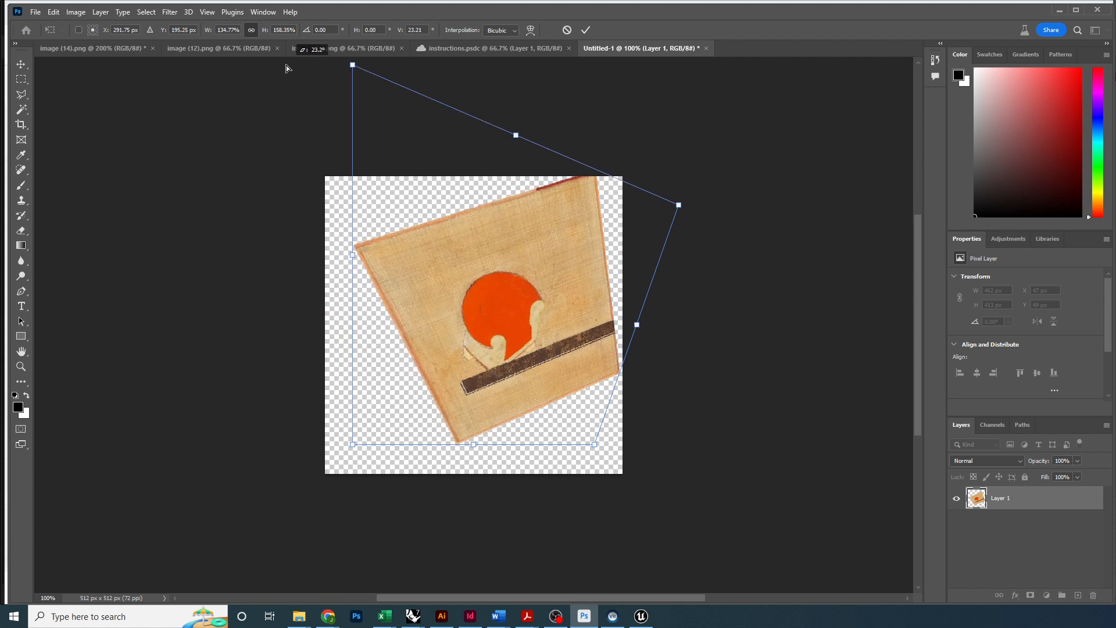
left_click_drag(350, 447, 243, 518)
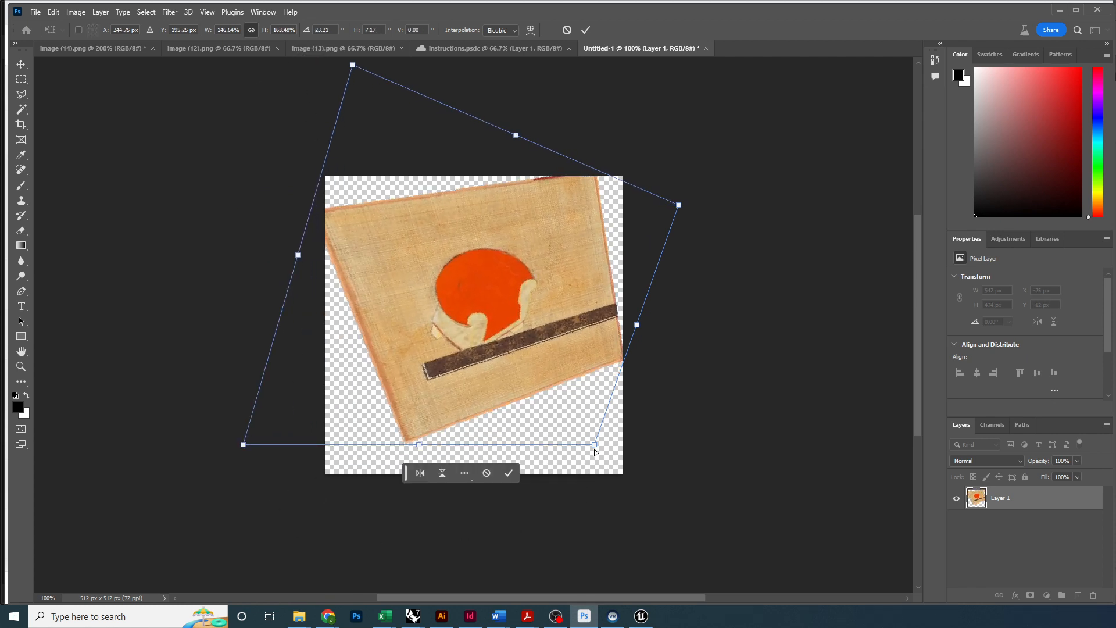
mouse_move(594, 449)
left_mouse_down()
mouse_move(646, 486)
mouse_move(459, 441)
mouse_move(480, 419)
left_mouse_up()
key("Escape")
right_click(435, 326)
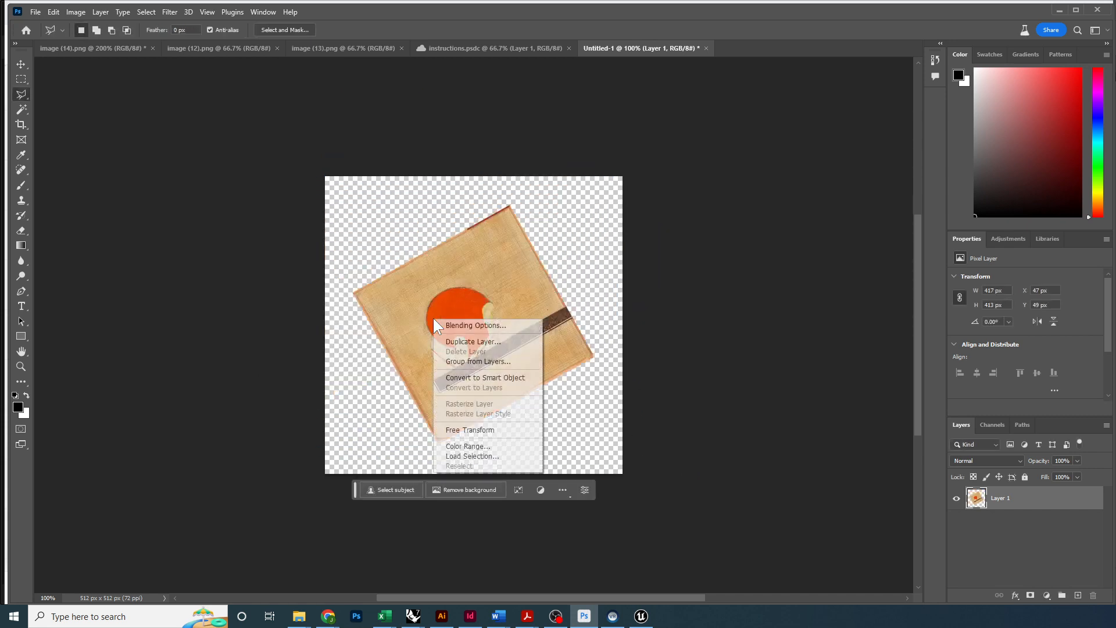
left_click(443, 240)
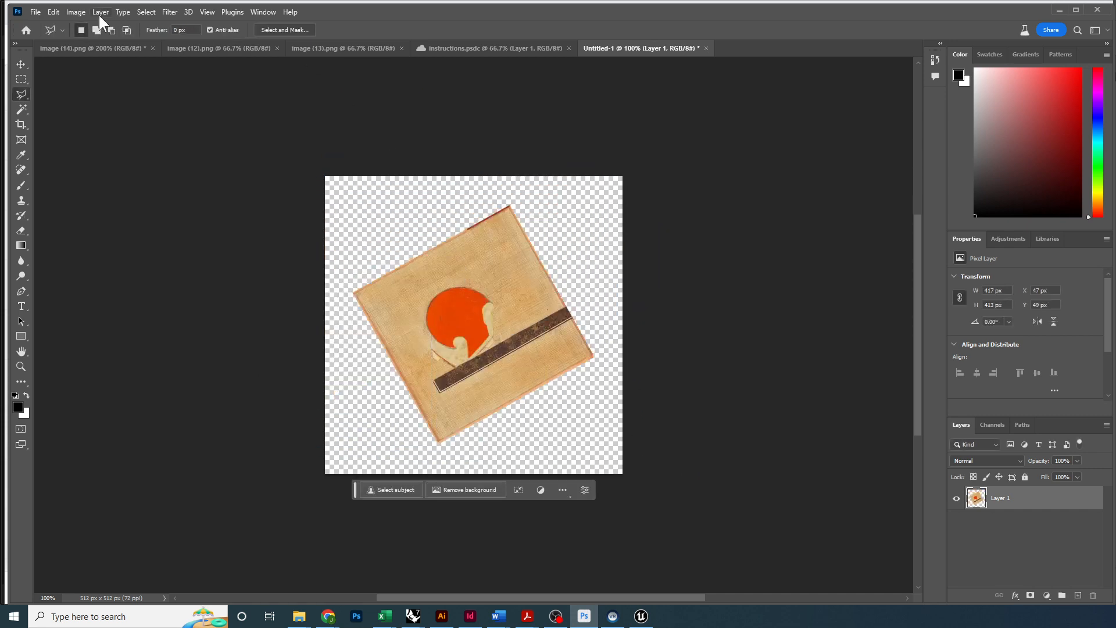
Load the Layer 1 transparency of Untitled-1 as a new selection around the floor
left_click(146, 12)
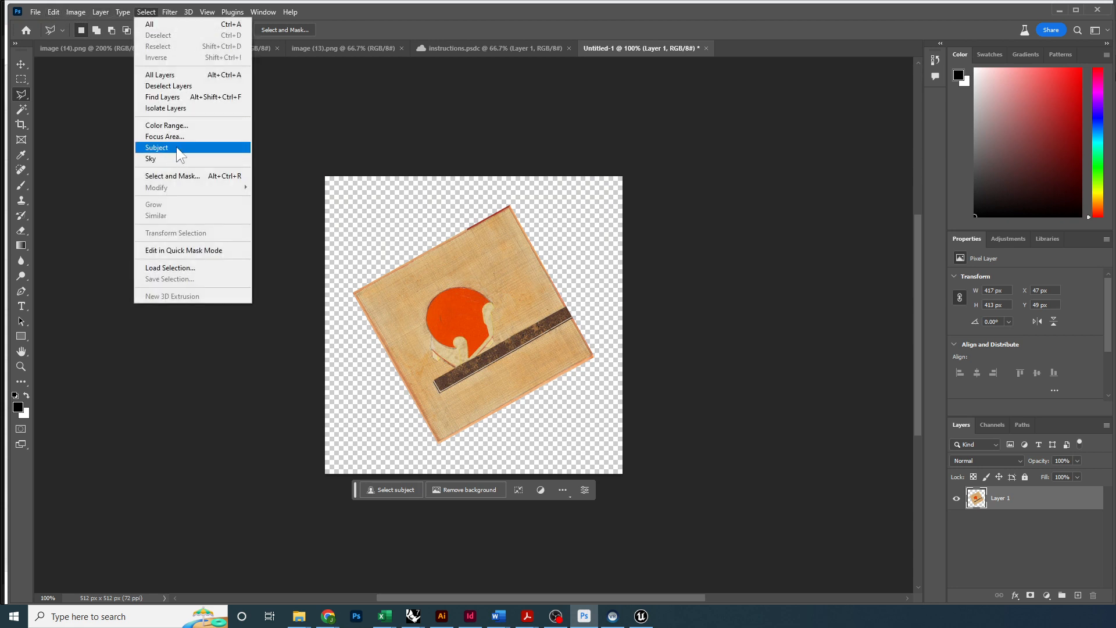
left_click(189, 269)
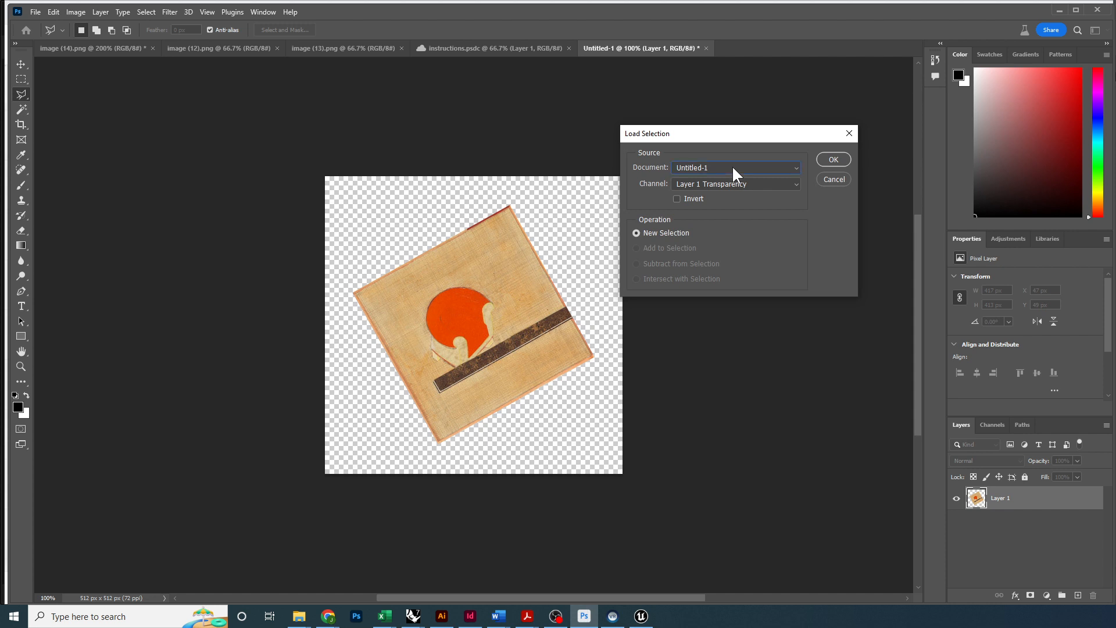
left_click(731, 167)
left_click(735, 173)
left_click(834, 159)
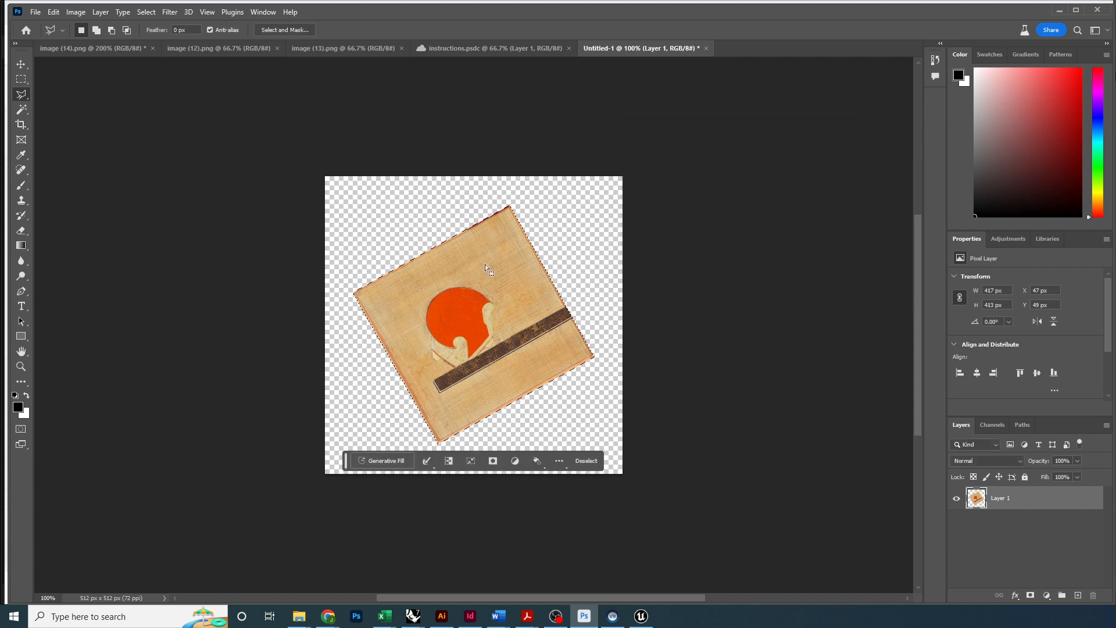
Free-transform the selected floor, scale it to about 98%, and distort it by pulling its bounding box's two upper corners far outward
key("ctrl+t")
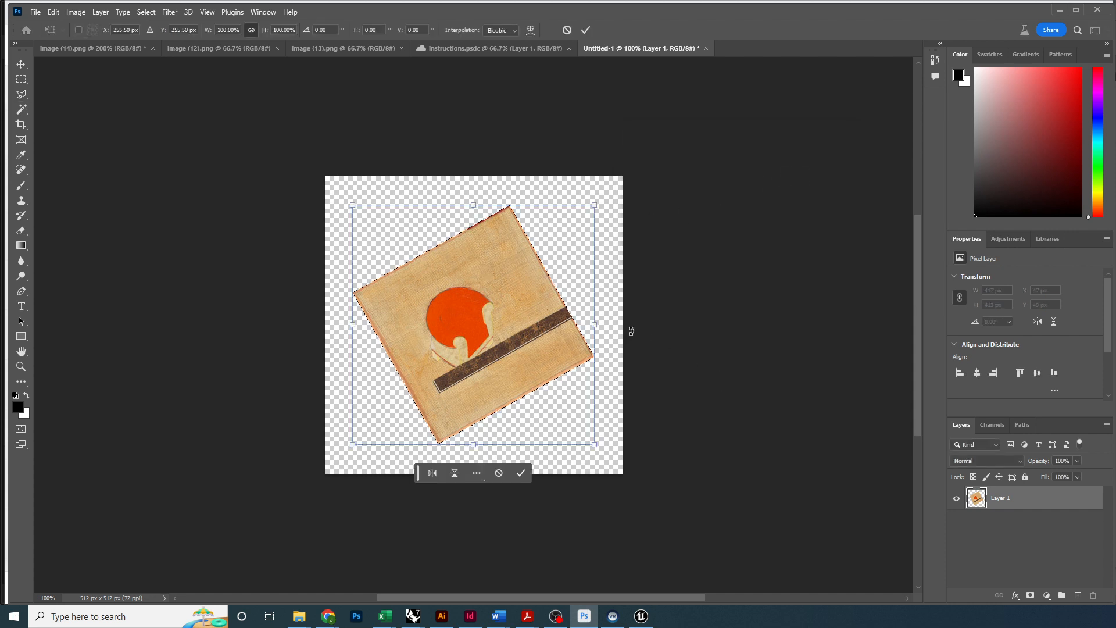
right_click(477, 259)
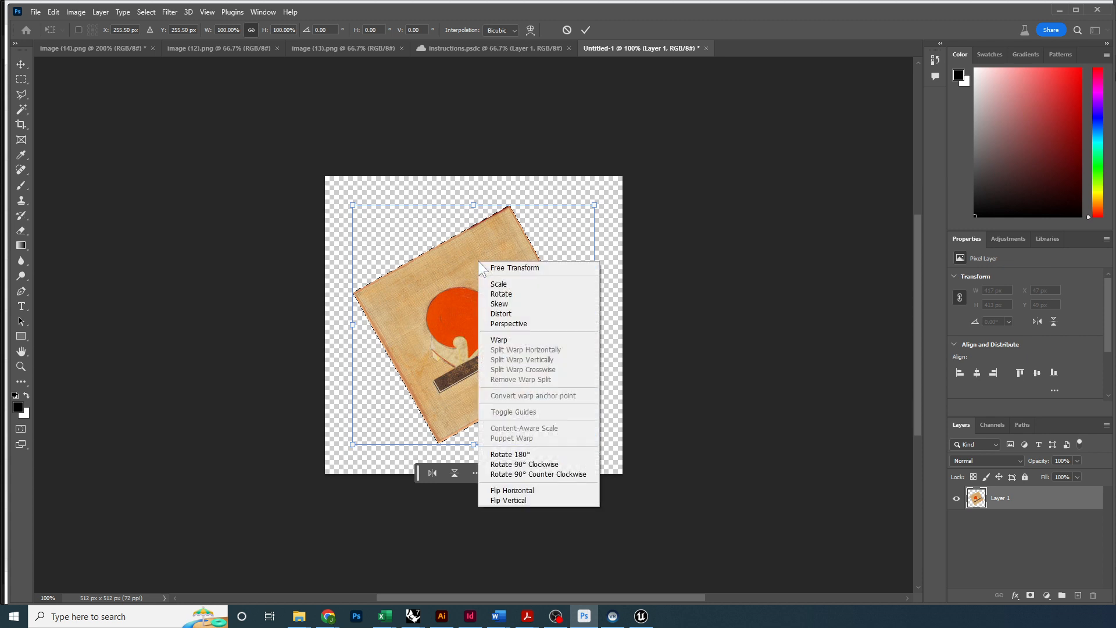
left_click(517, 266)
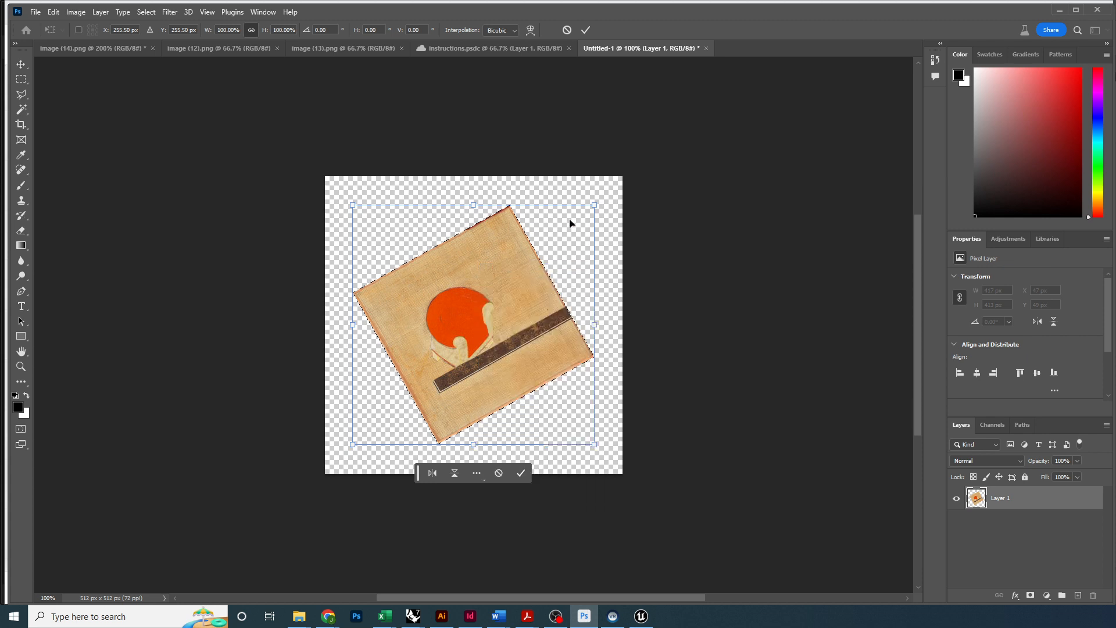
mouse_move(595, 206)
left_mouse_down()
mouse_move(695, 164)
mouse_move(668, 217)
mouse_move(591, 208)
left_mouse_up()
right_click(521, 261)
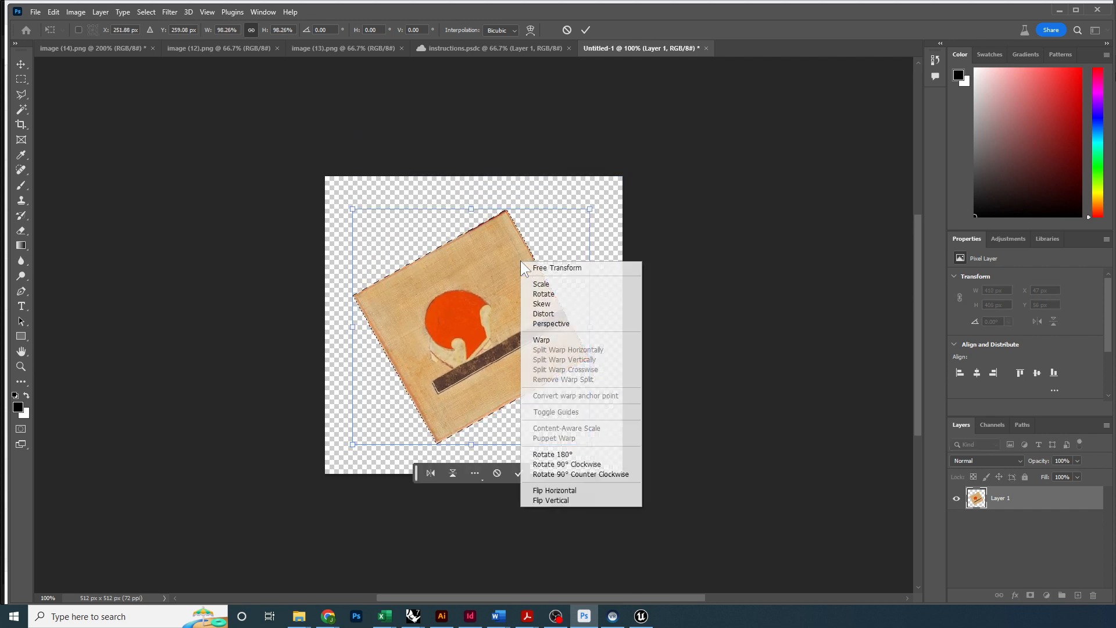
left_click(575, 314)
left_click_drag(589, 210, 804, 153)
left_click_drag(352, 208, 244, 40)
Distort the floor's two lower bounding-box corners outward so its bottom edge lies level along the canvas's lower edge
scroll(349, 228, "down", 1)
left_click_drag(353, 525, 195, 541)
scroll(407, 366, "down", 1)
left_click_drag(590, 472, 558, 567)
left_click_drag(194, 434, 211, 383)
scroll(498, 282, "up", 2)
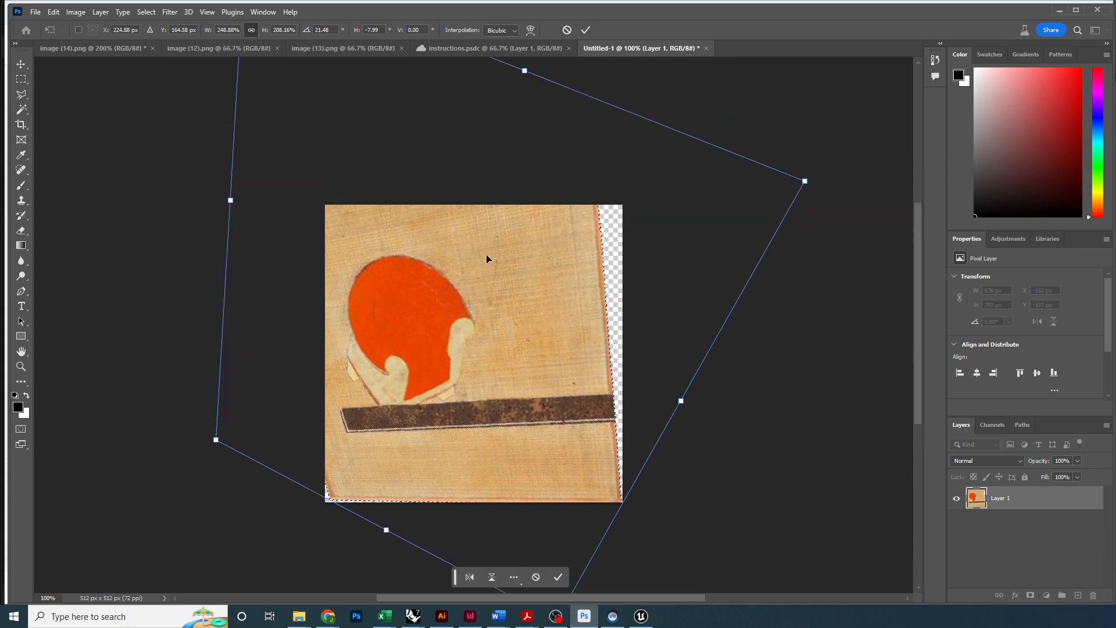
Readjust the upper distort corners to level the floor's top edge and bring the stretched orange circle closer to round
scroll(487, 258, "up", 1)
left_click_drag(806, 200, 806, 335)
scroll(335, 153, "up", 1)
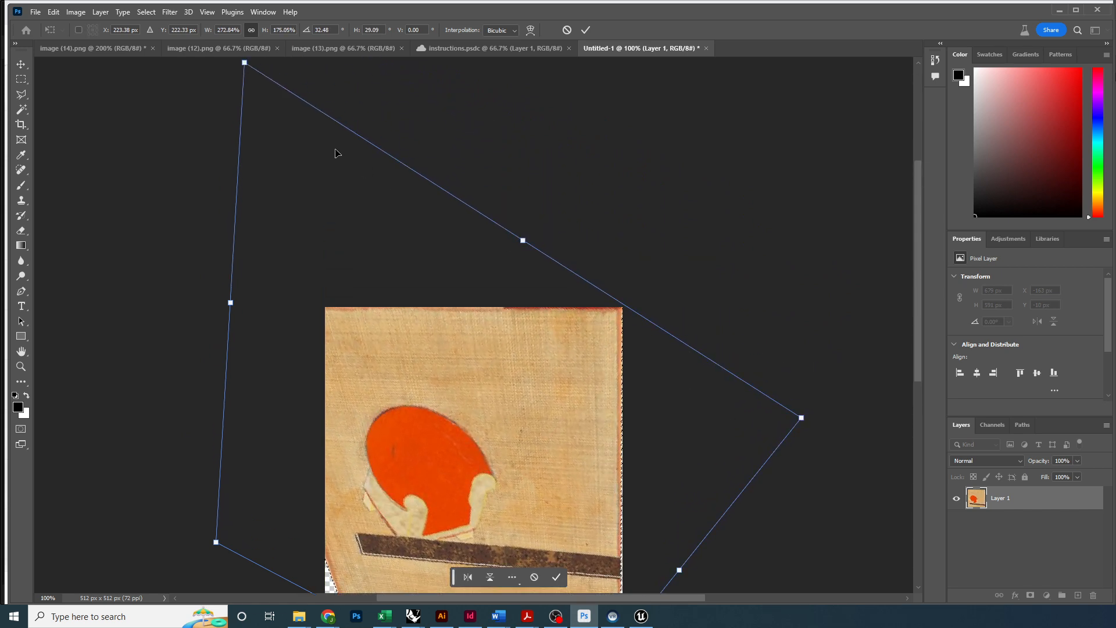
left_click_drag(244, 76, 406, 138)
left_click_drag(802, 425, 726, 384)
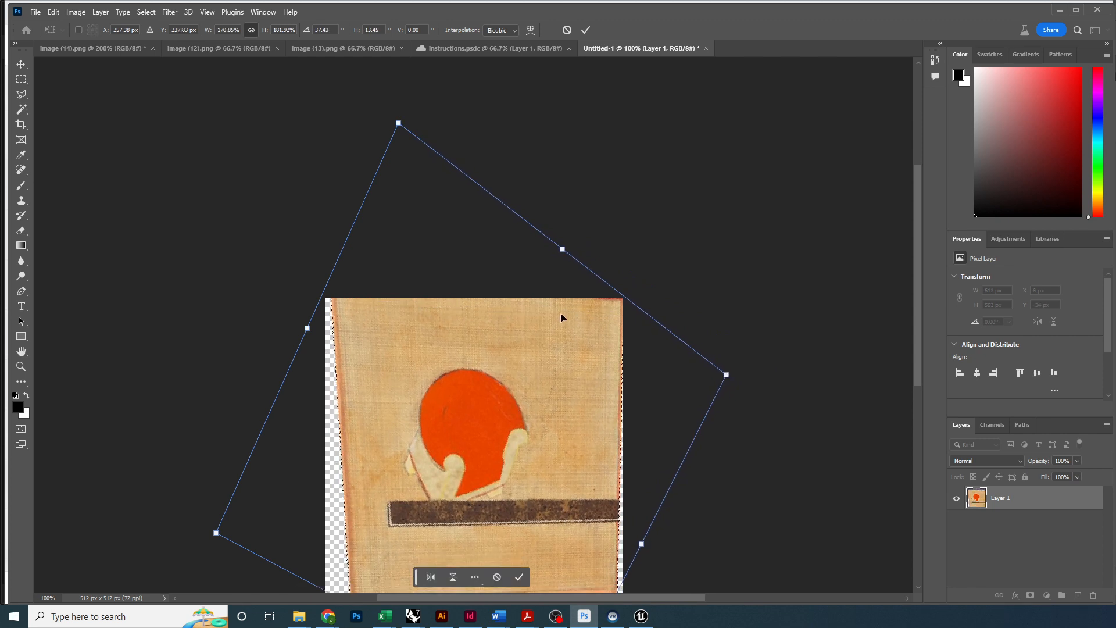
Refine all four distort corners so the floor's left and right edges reach the canvas sides
scroll(560, 316, "down", 2)
left_click_drag(398, 87, 390, 120)
scroll(261, 430, "down", 4)
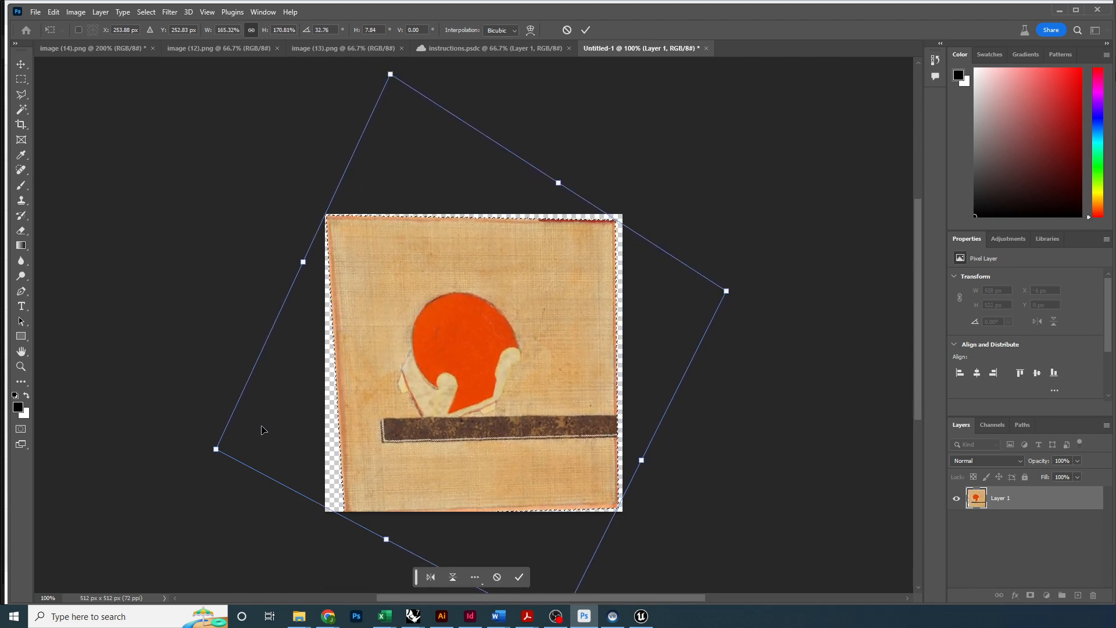
left_click_drag(216, 402, 183, 395)
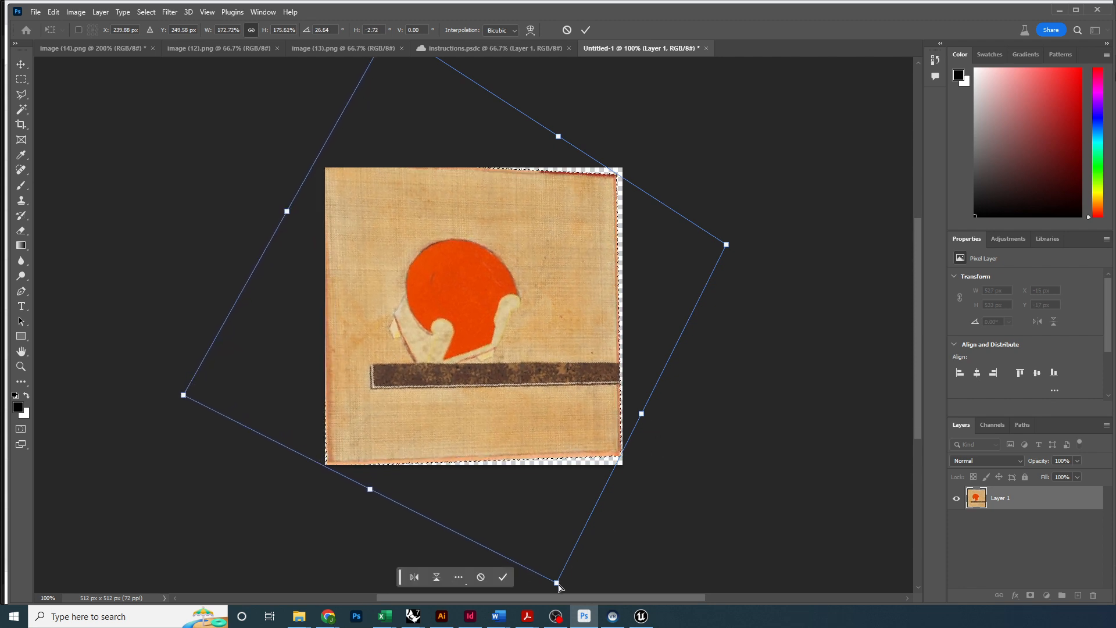
left_click_drag(557, 583, 559, 592)
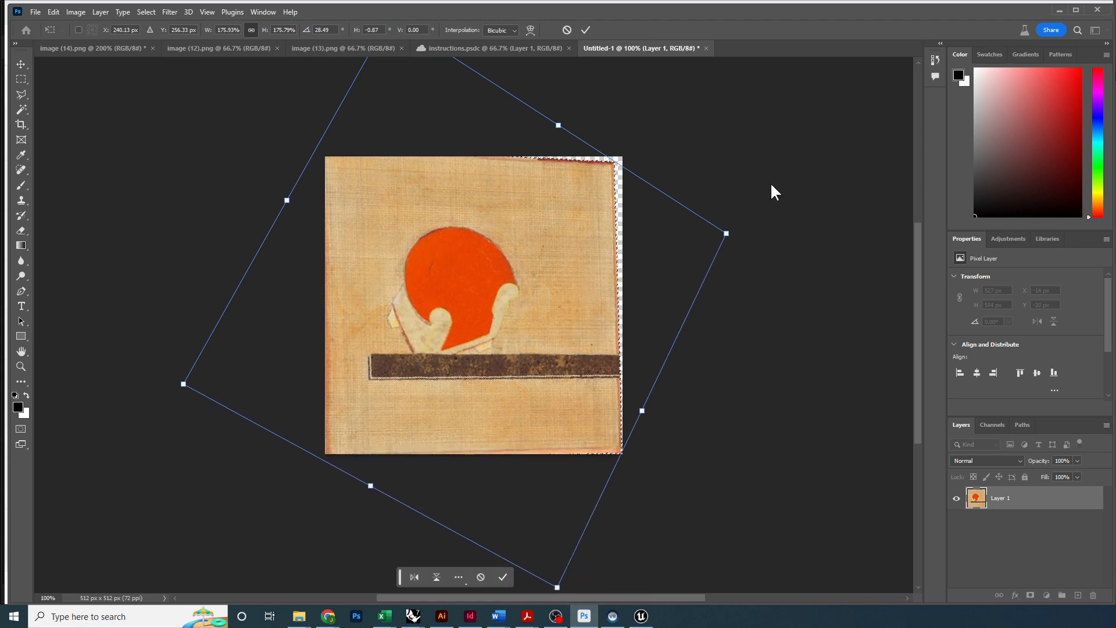
left_click_drag(723, 234, 742, 229)
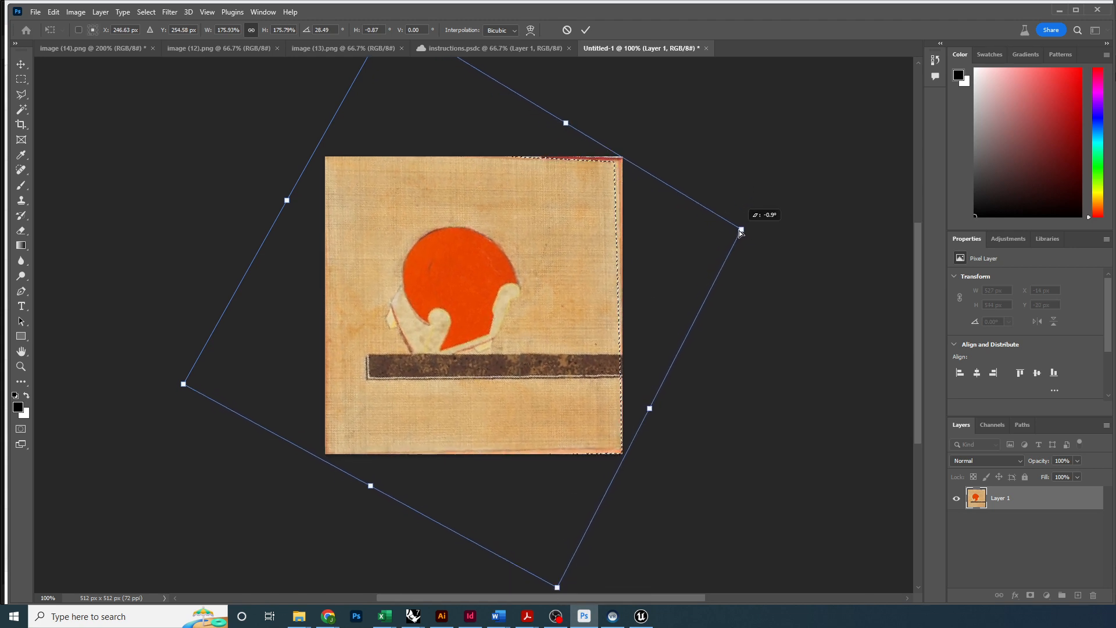
Fine-tune the upper and lower-right distort corners to align the floor's top and bottom edges with the canvas
scroll(390, 245, "up", 2)
scroll(390, 245, "up", 1)
left_click_drag(390, 65, 399, 81)
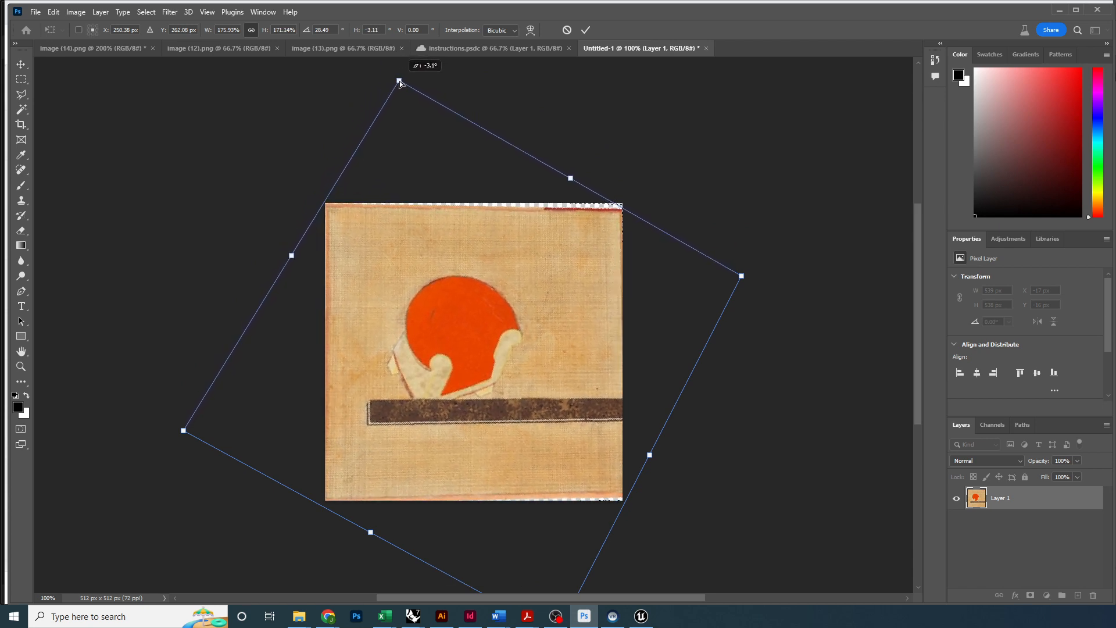
mouse_move(739, 281)
left_mouse_down()
mouse_move(736, 256)
mouse_move(743, 269)
left_mouse_up()
scroll(743, 344, "down", 3)
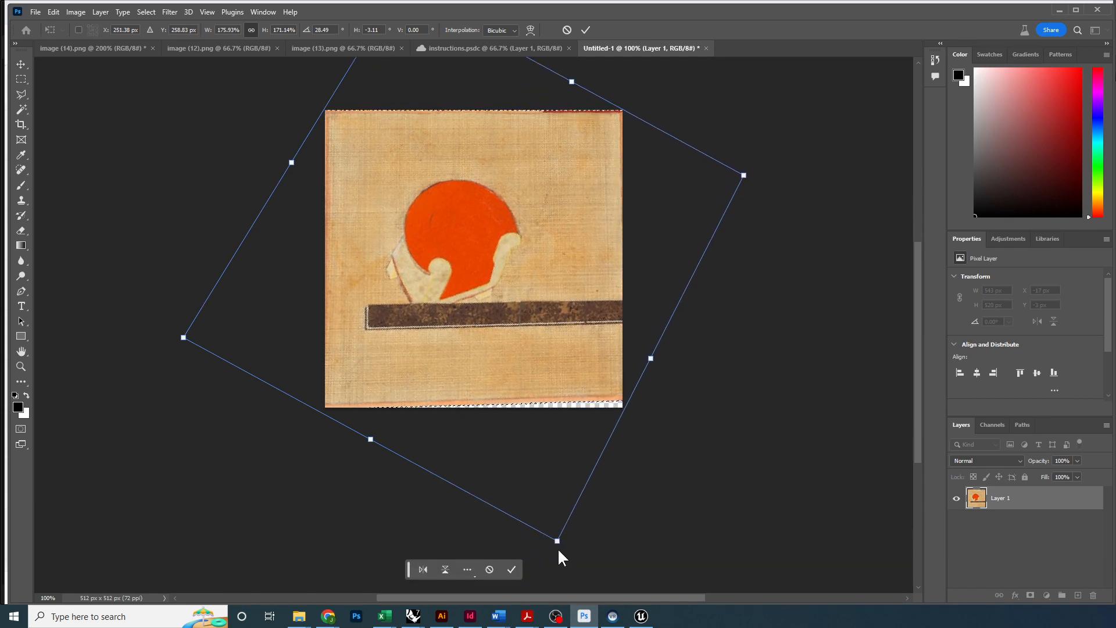
left_click_drag(557, 541, 554, 561)
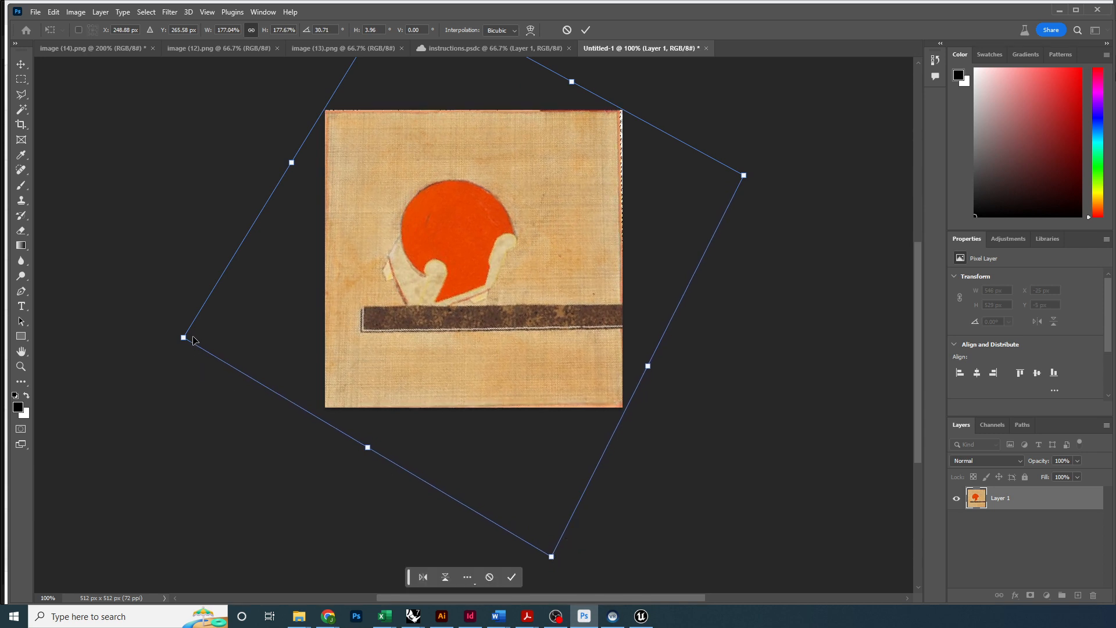
Nudge the distort corners inward until the floor is an upright square just inside the canvas borders, and apply the transform
left_click_drag(183, 337, 209, 332)
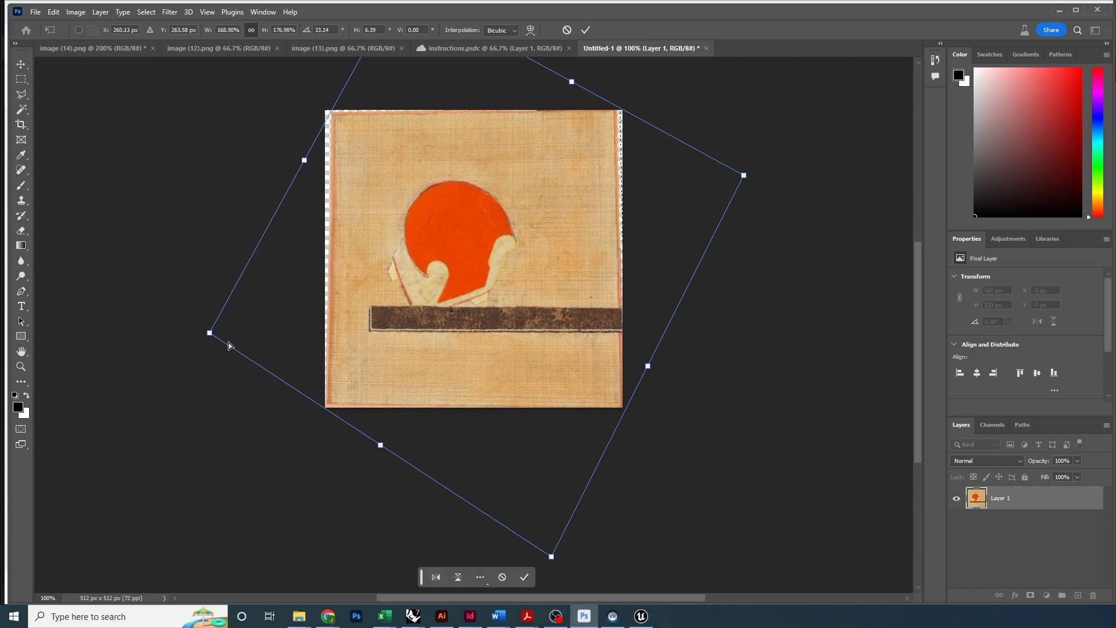
left_click_drag(550, 559, 548, 537)
scroll(416, 192, "up", 5)
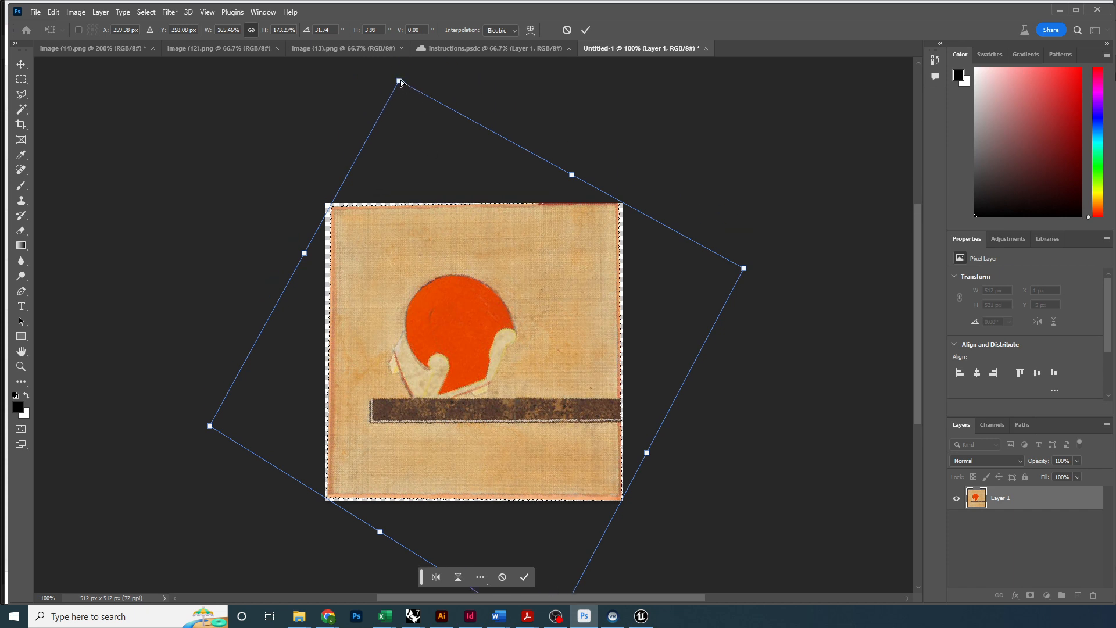
left_click_drag(399, 81, 397, 82)
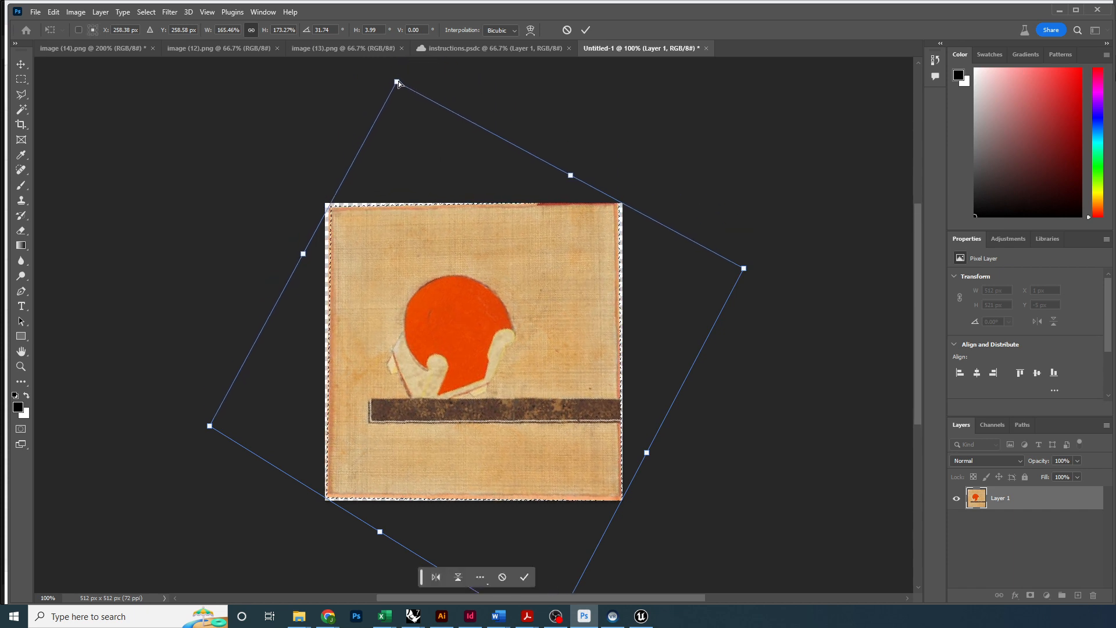
left_click_drag(745, 269, 739, 282)
scroll(636, 435, "down", 2)
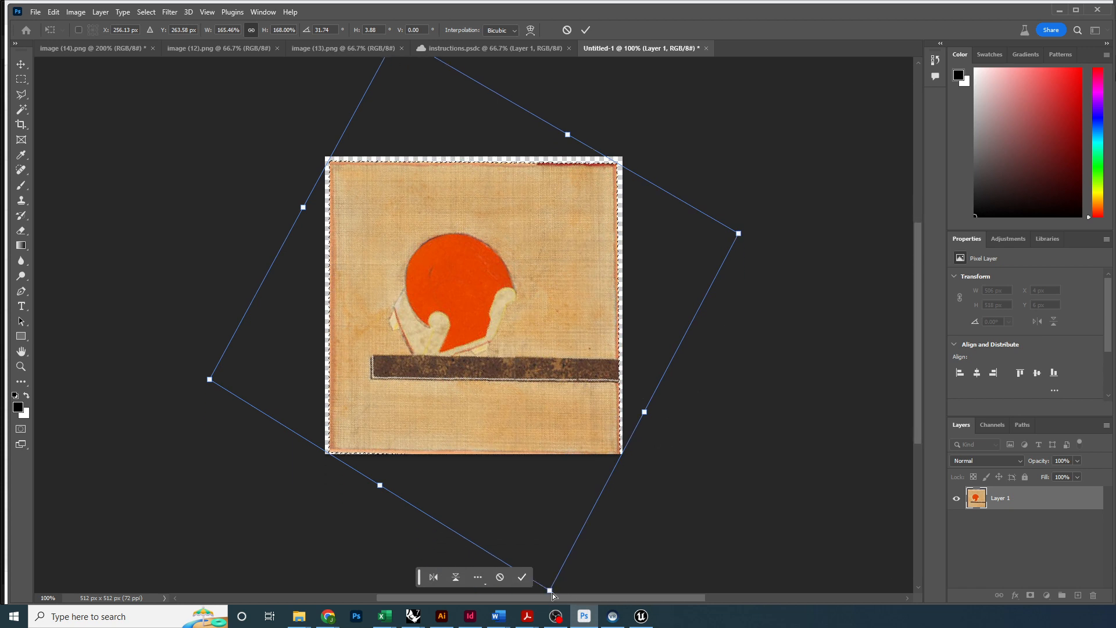
scroll(551, 587, "right", 1)
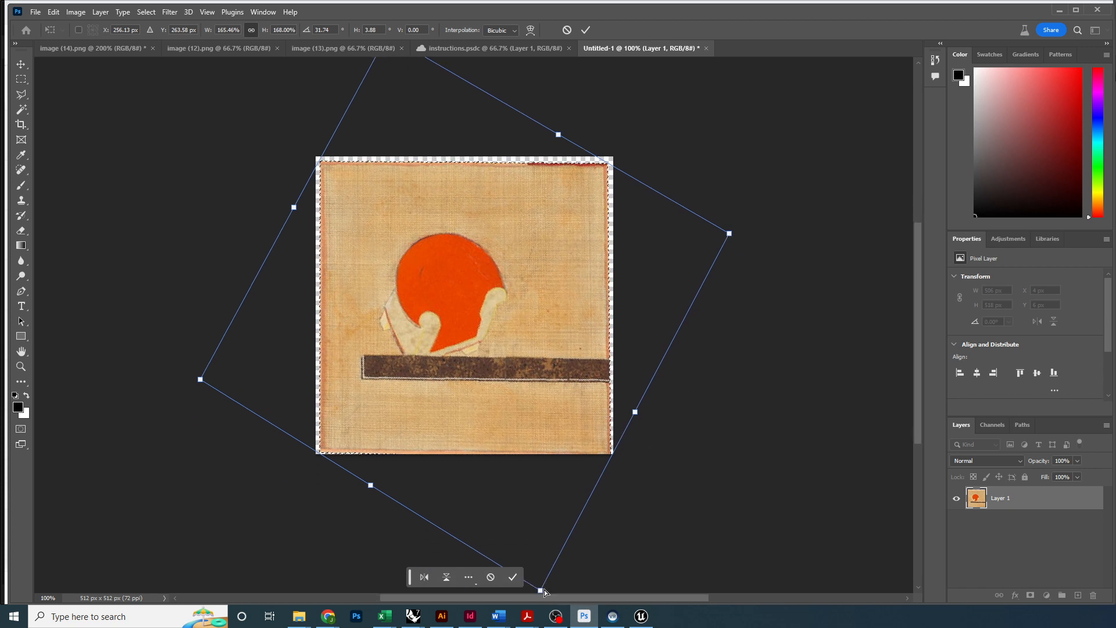
left_click_drag(541, 591, 540, 574)
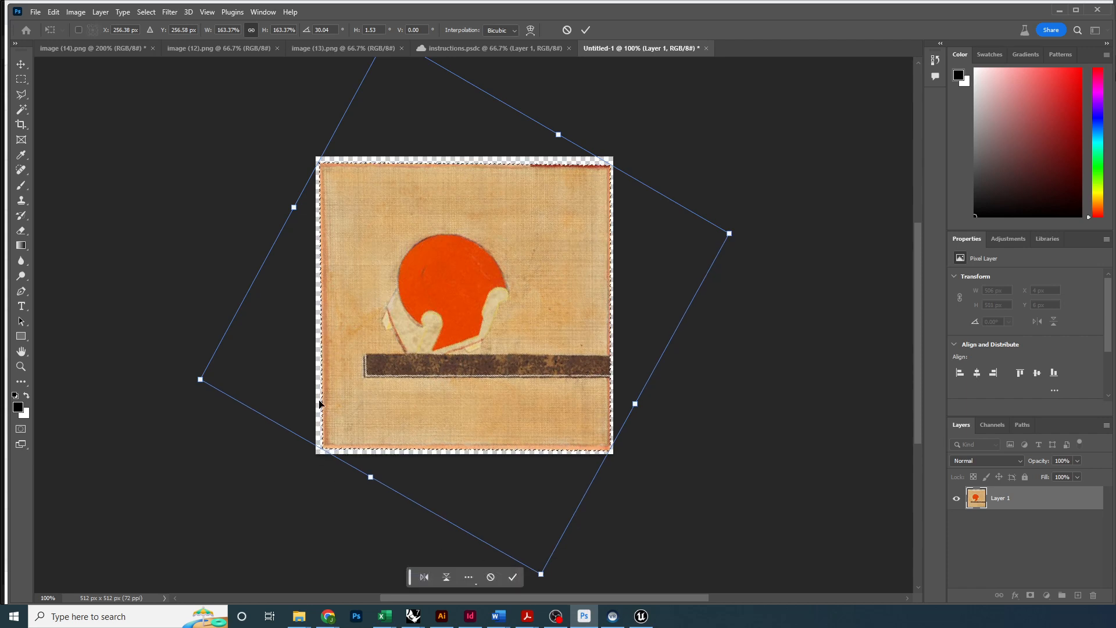
key("Escape")
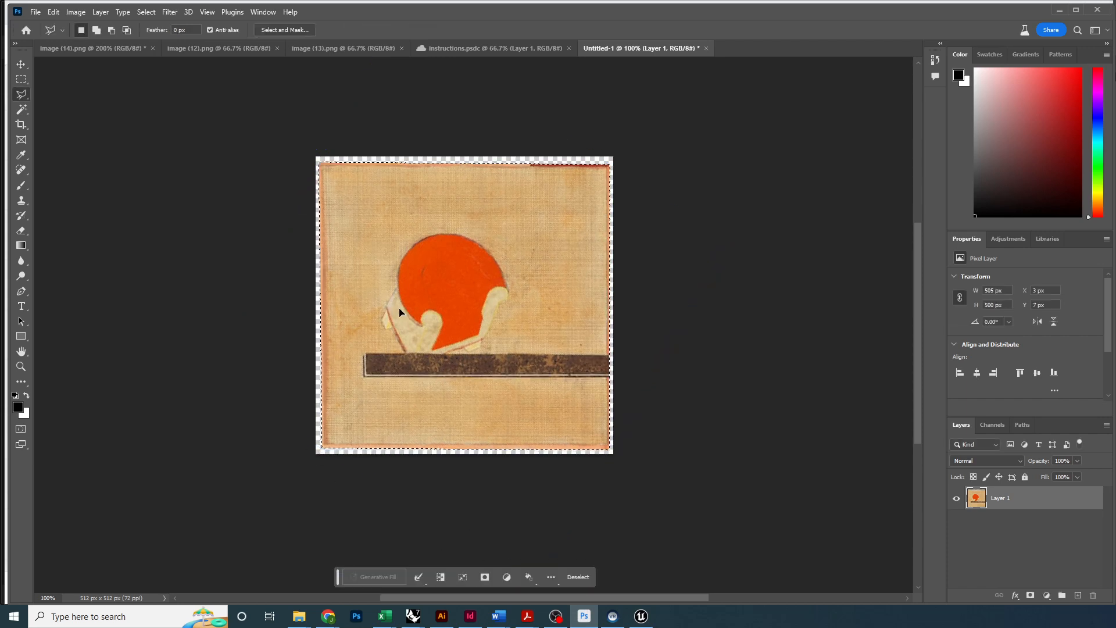
Distort the floor's four corners outward slightly past the canvas corners so it fills the transparent border, and apply the transform
key("ctrl+t")
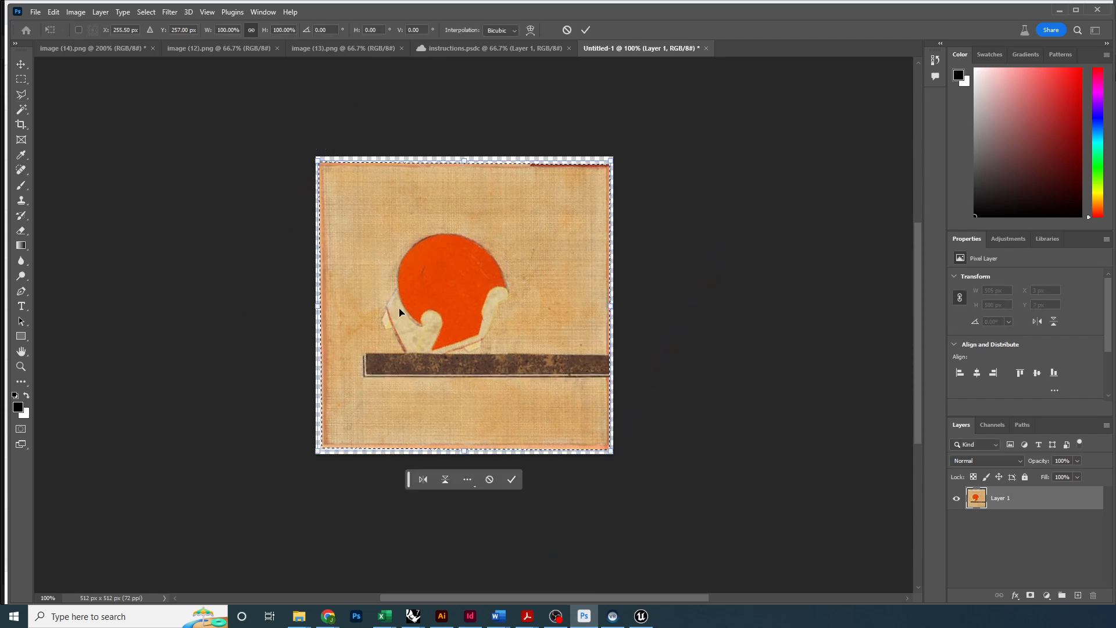
right_click(569, 249)
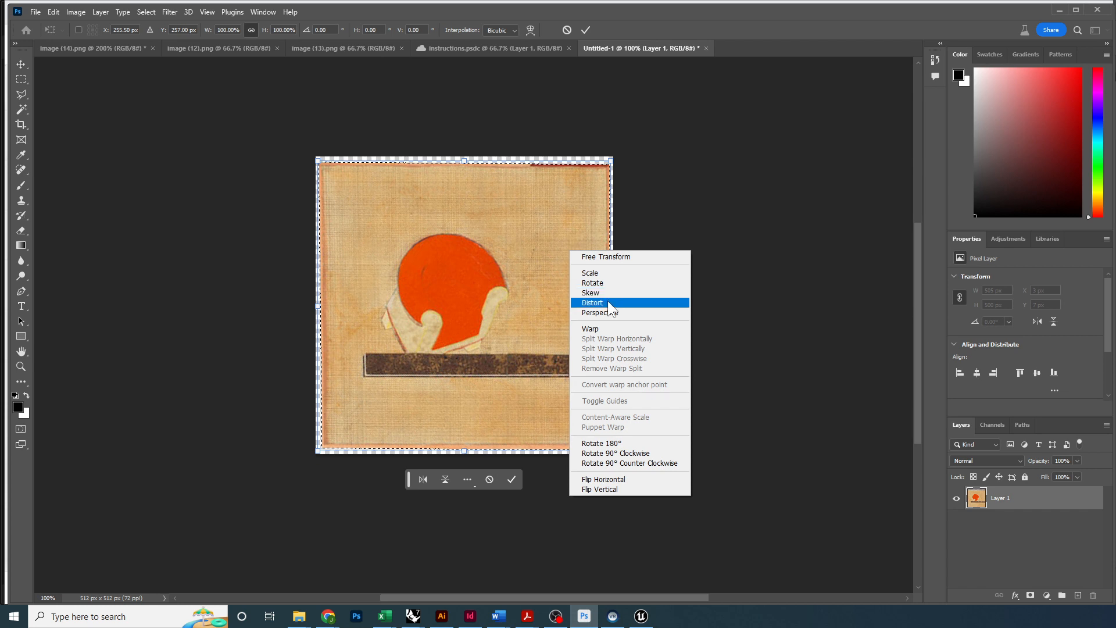
left_click(608, 294)
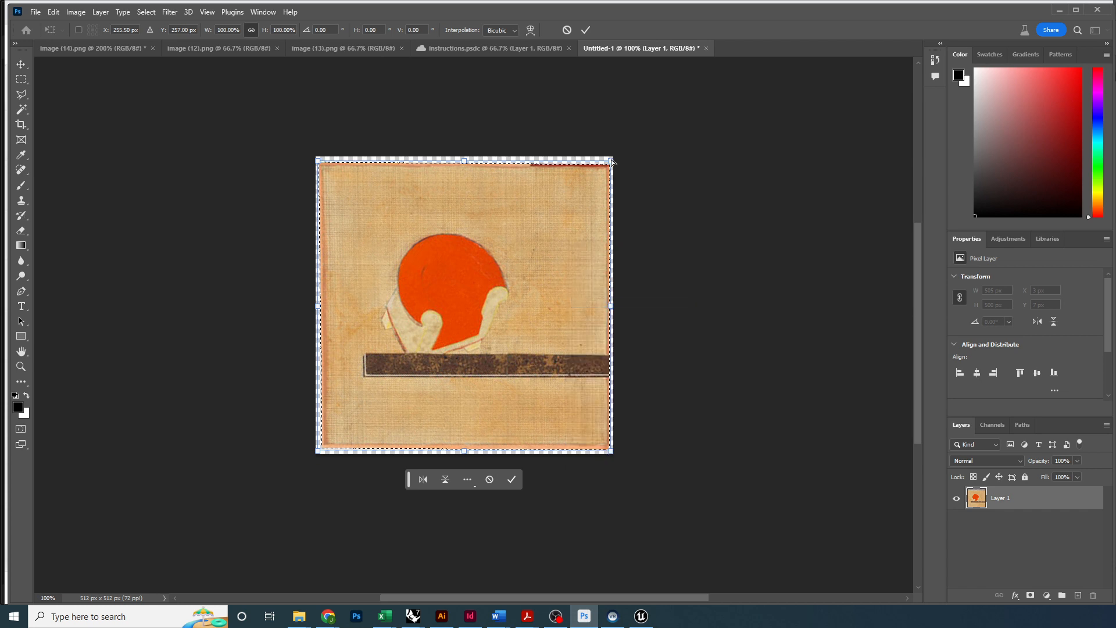
left_click_drag(611, 158, 613, 153)
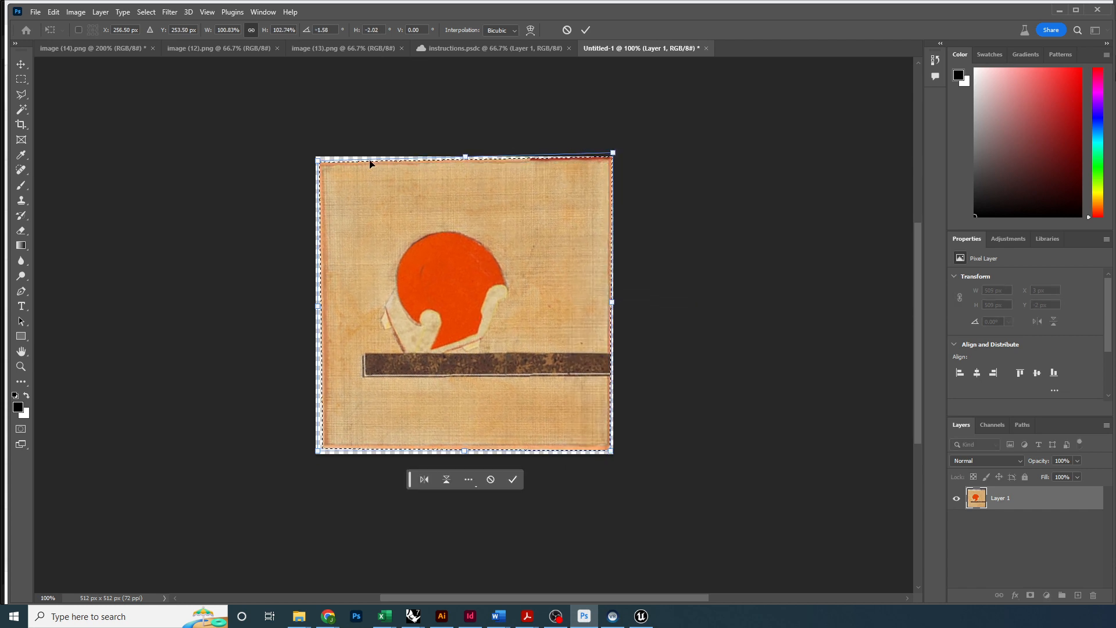
left_click_drag(318, 165, 313, 158)
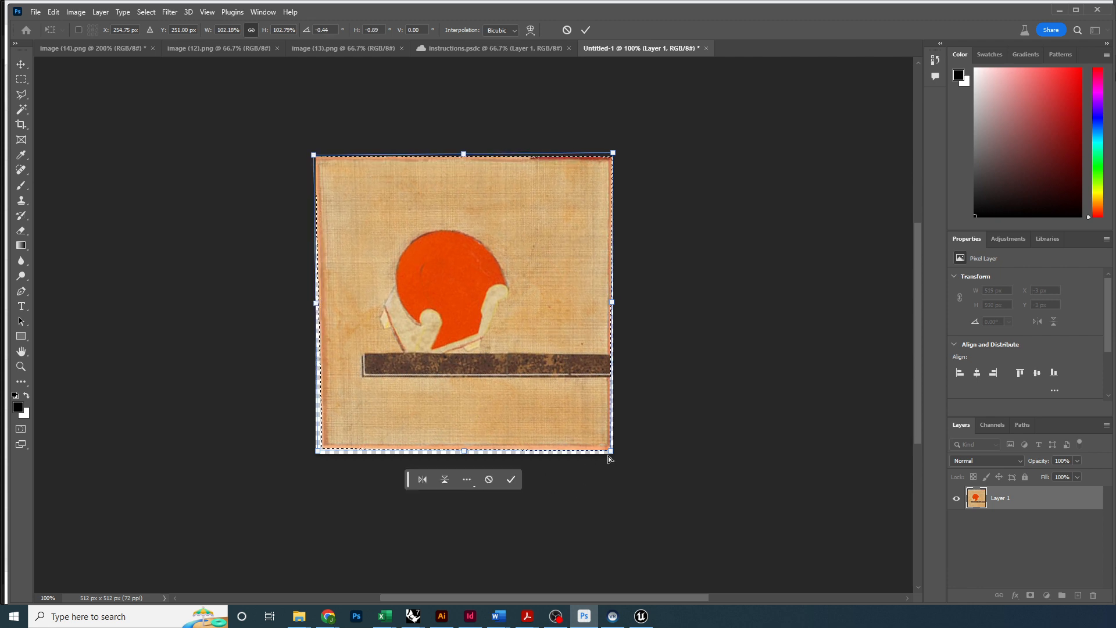
left_click_drag(611, 454, 616, 460)
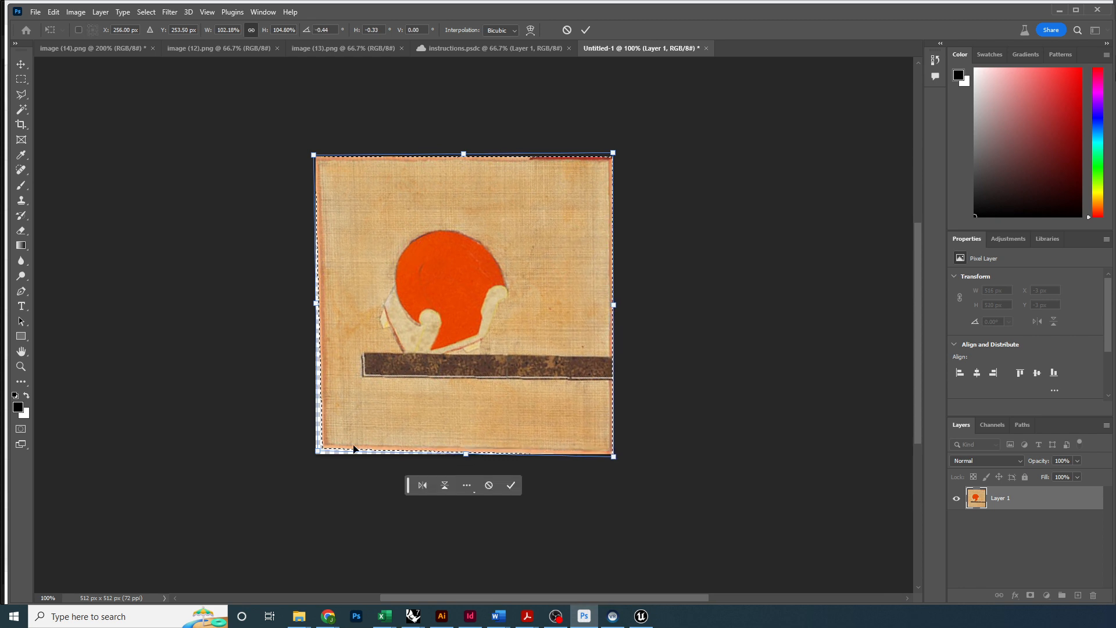
left_click_drag(317, 452, 312, 458)
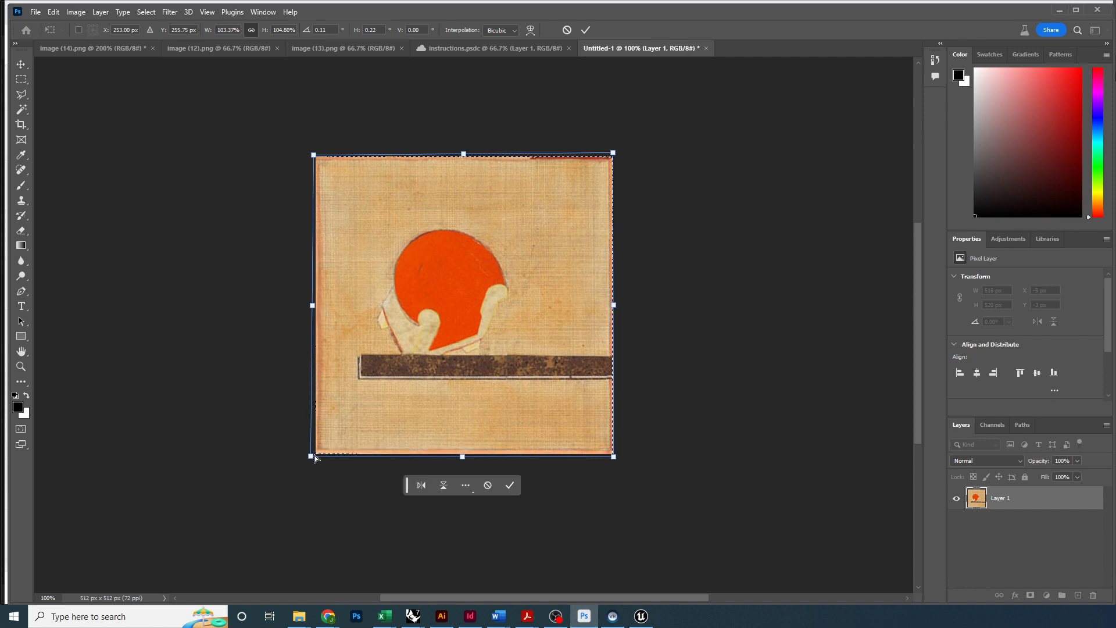
key("Return")
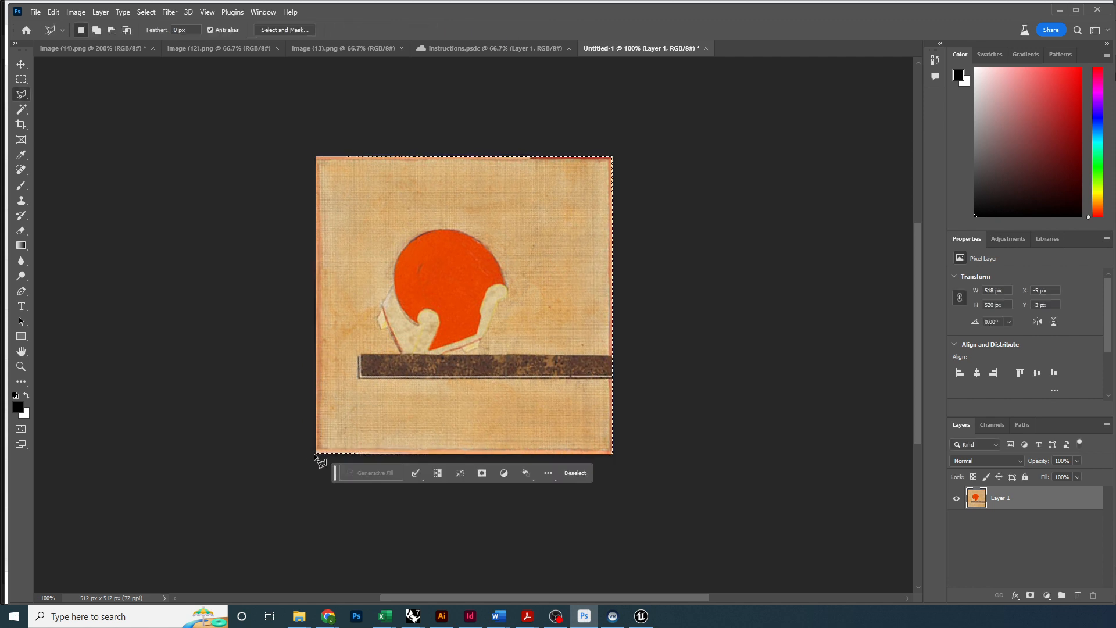
Clear the selection around the floor texture using the Rectangular Marquee tool
key("m")
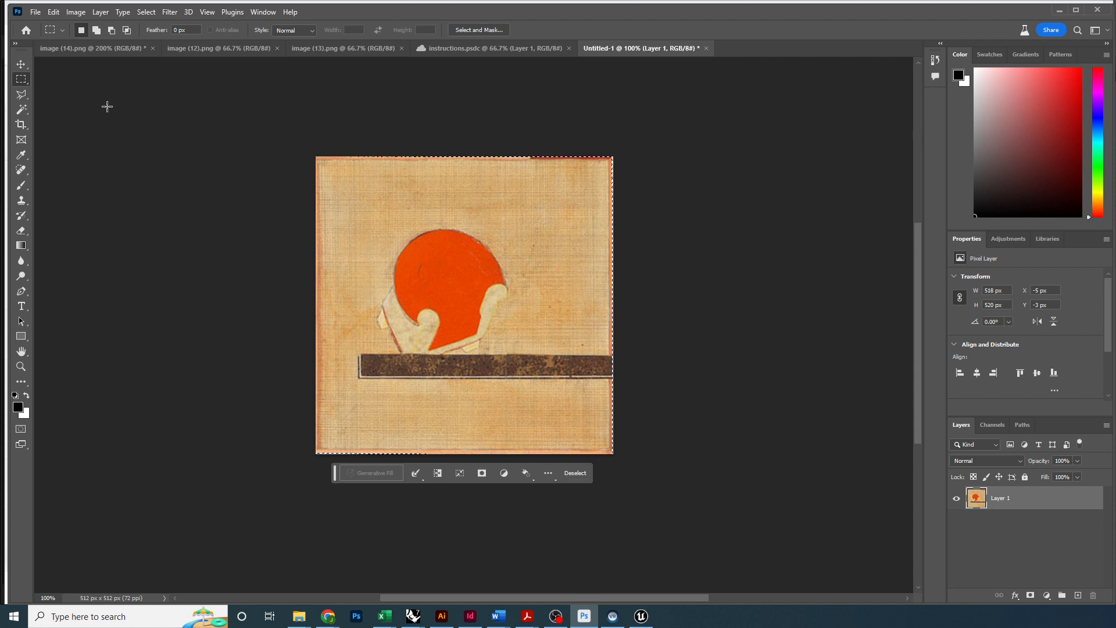
left_click(21, 95)
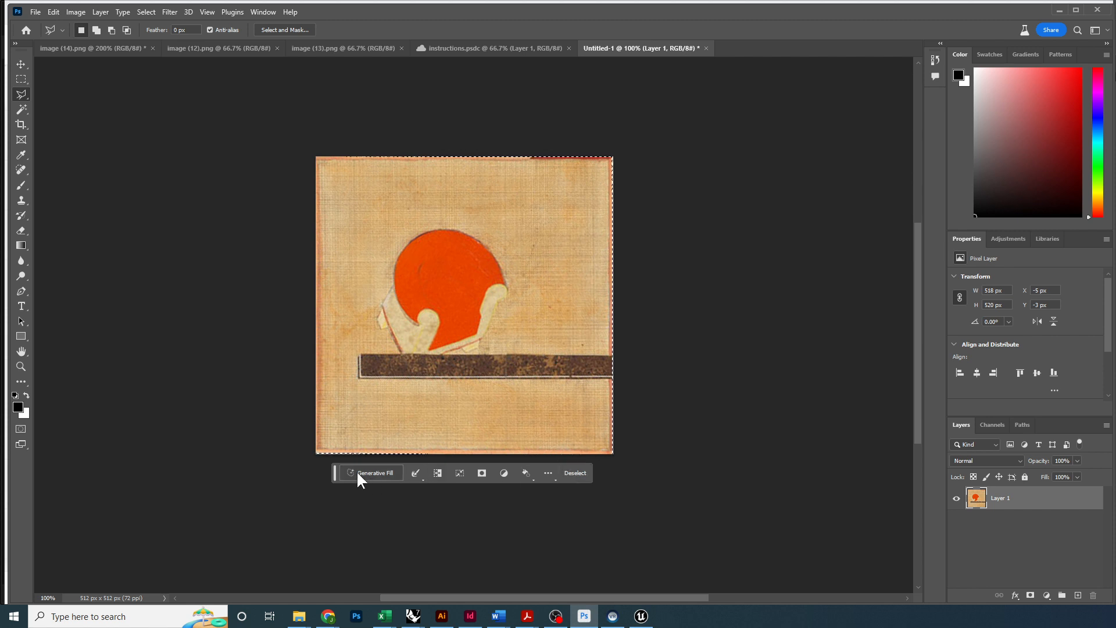
left_click(22, 78)
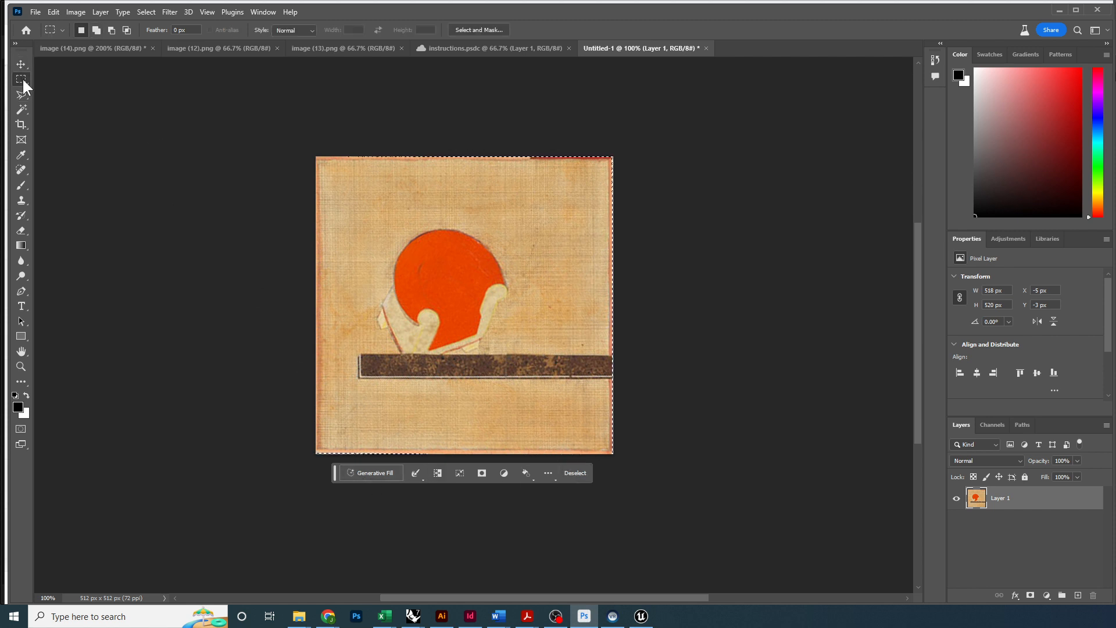
left_click(392, 240)
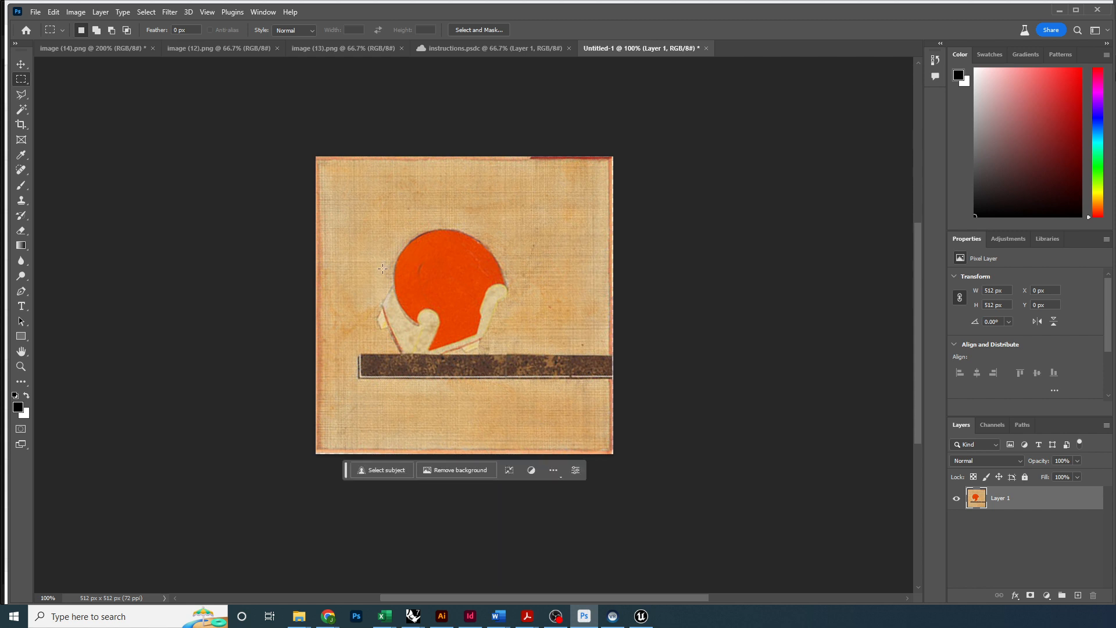
Outline the orange circle, pale shapes and dark bar together with the Polygonal Lasso, and replace them using Generative Fill with a blank prompt
left_click(18, 58)
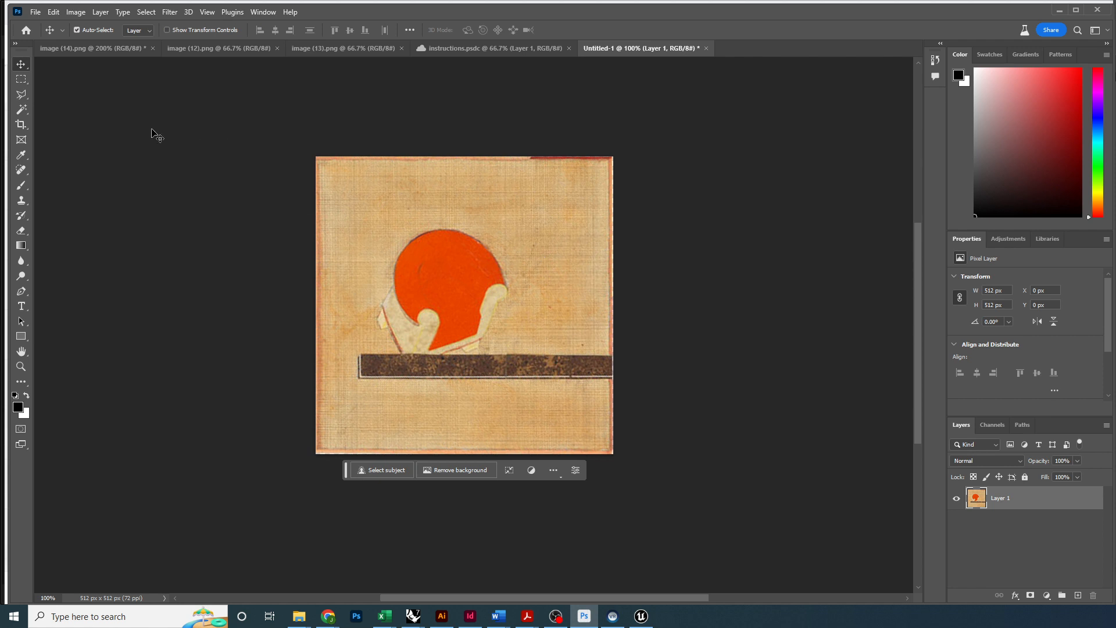
left_click(21, 95)
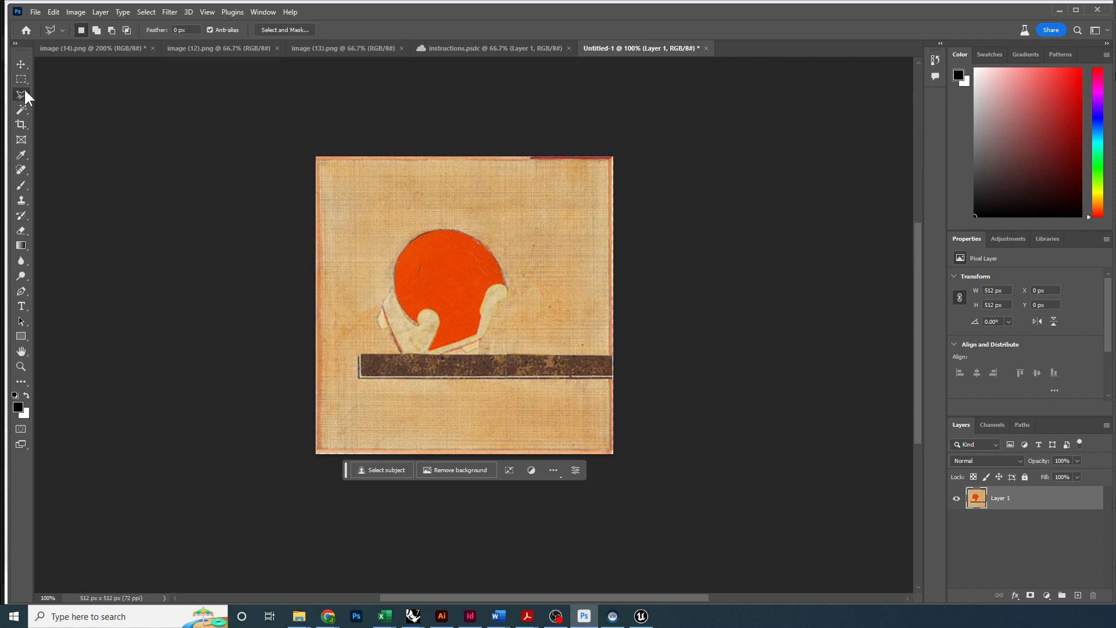
left_click(614, 353)
left_click(504, 340)
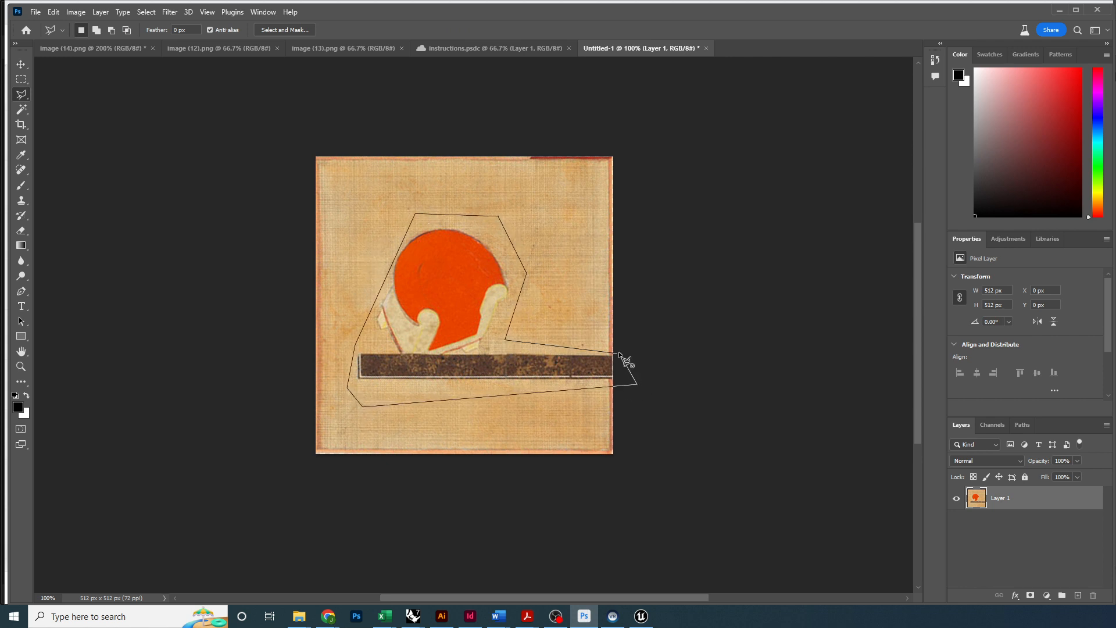
left_click(616, 352)
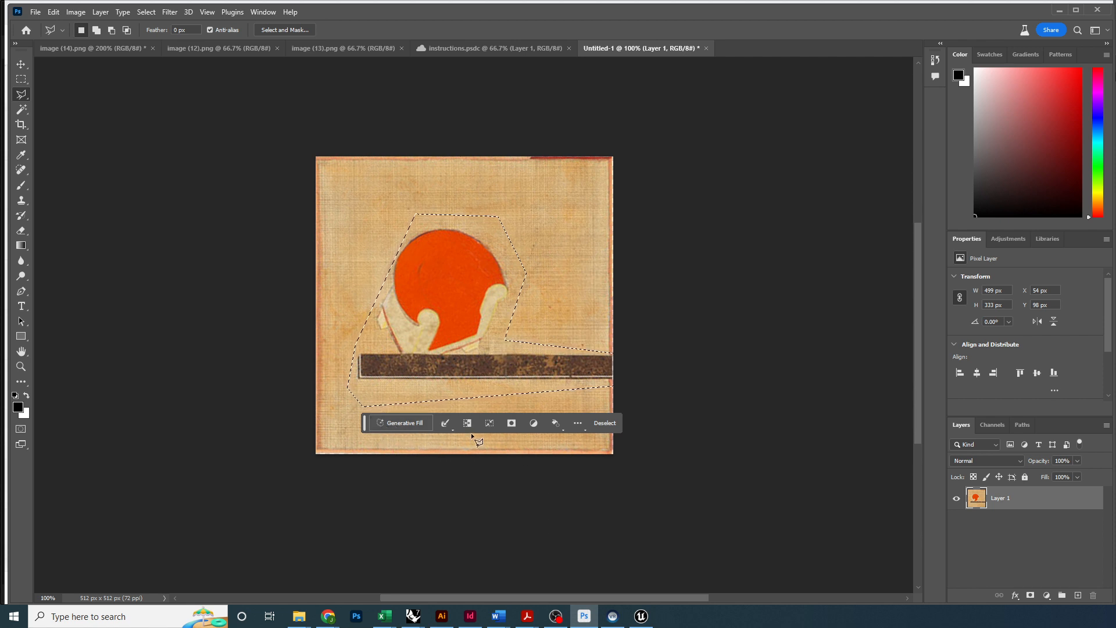
left_click(379, 419)
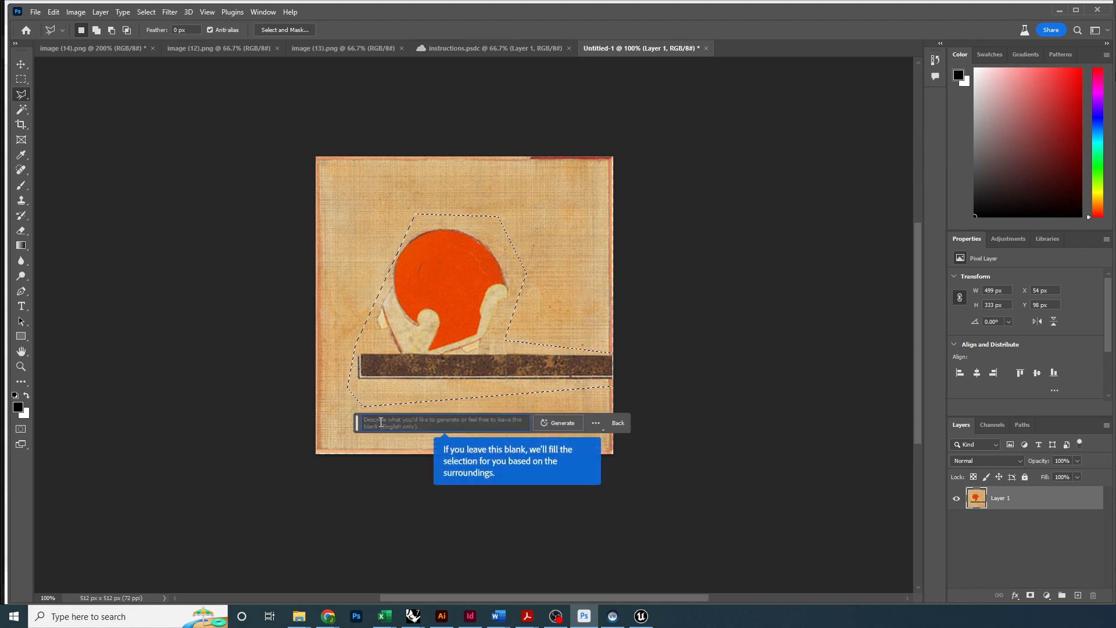
left_click(562, 424)
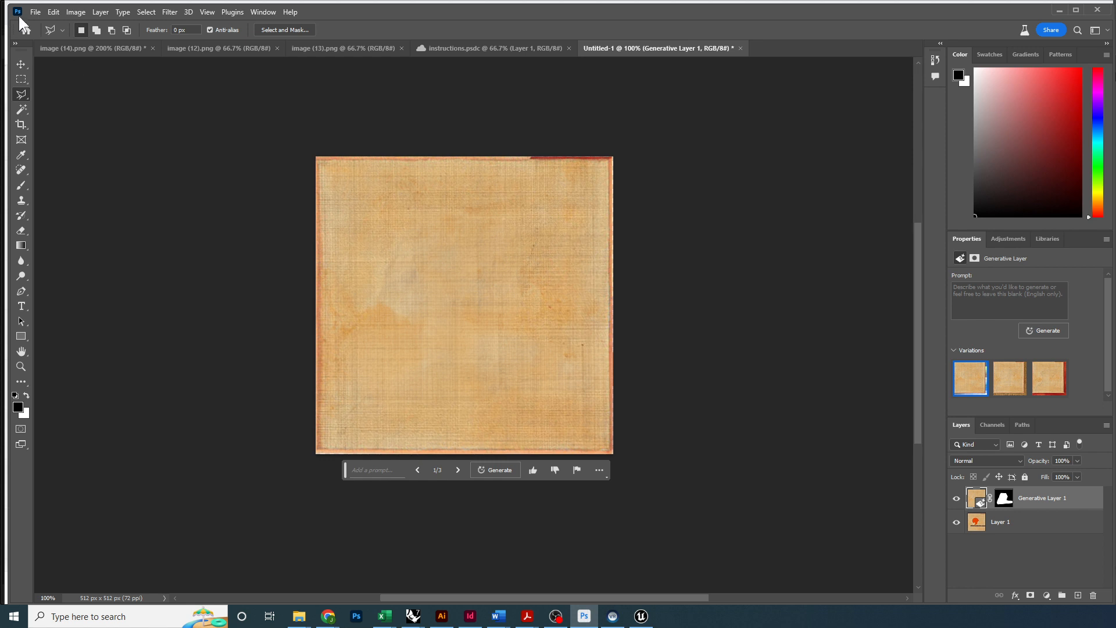
Save a copy of the cleaned floor texture as a PNG named Nat1 in the _2023 folder, accepting the PNG format options
left_click(35, 11)
mouse_move(77, 216)
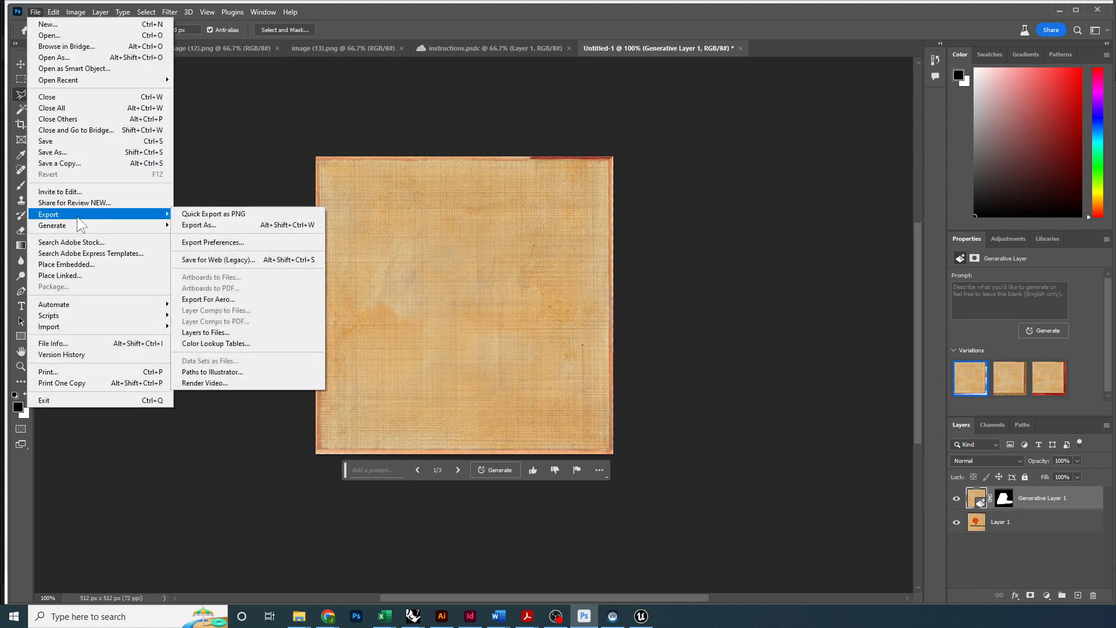
left_click(79, 165)
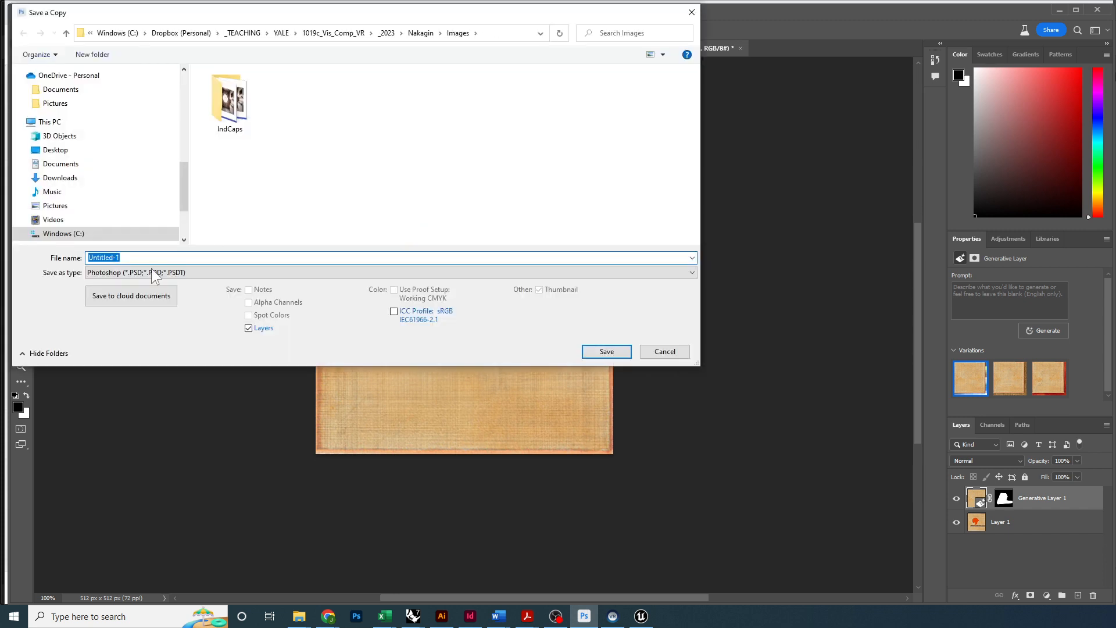
left_click(170, 272)
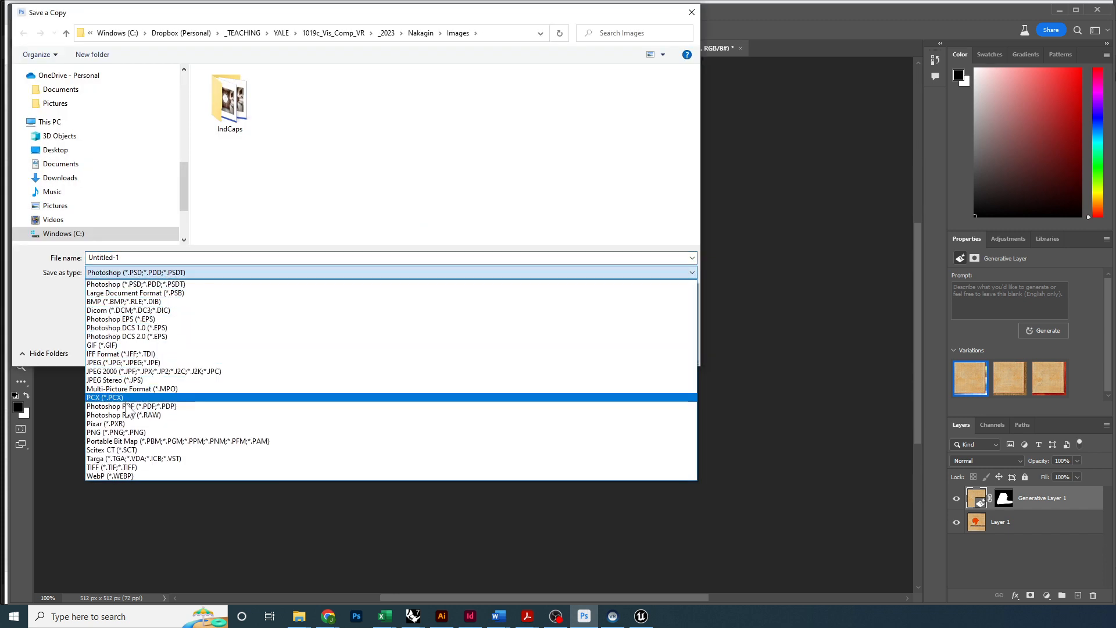
left_click(116, 433)
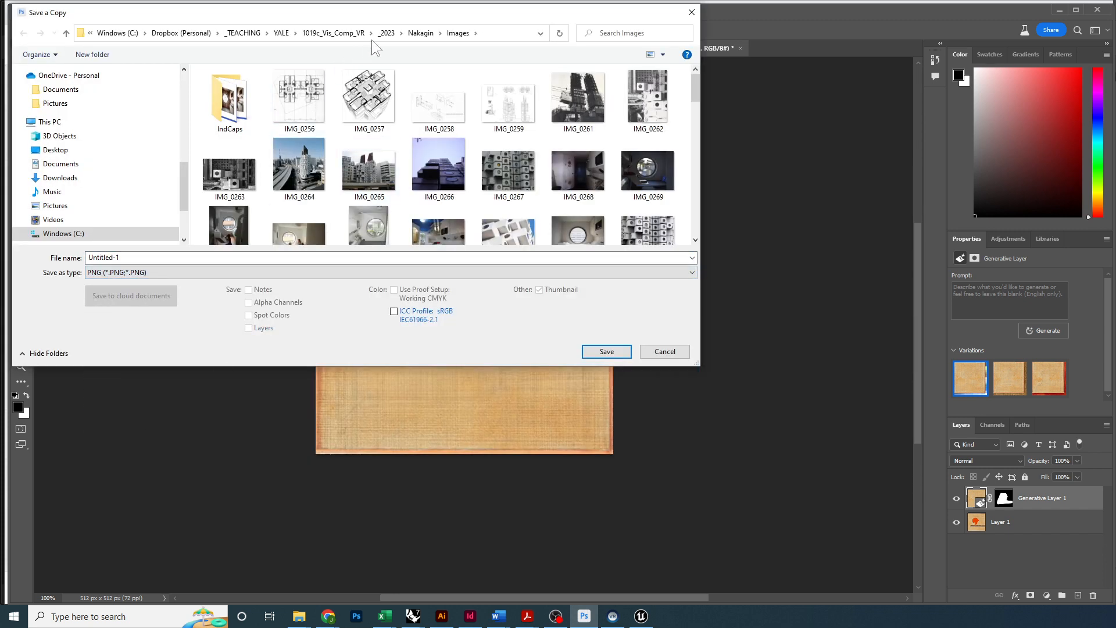
left_click(419, 34)
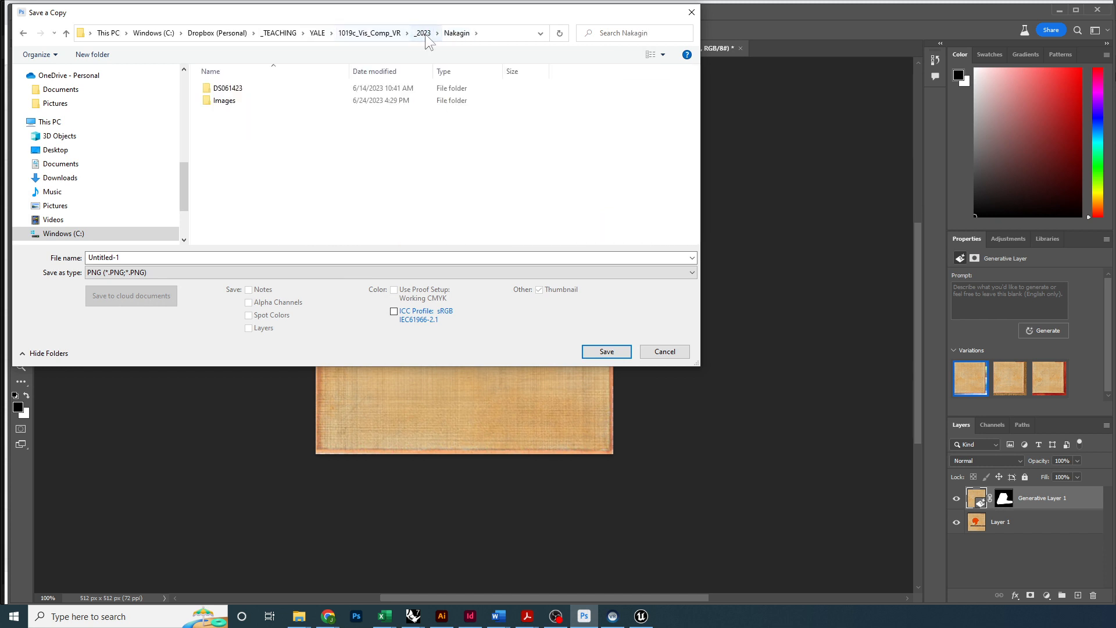
left_click(425, 34)
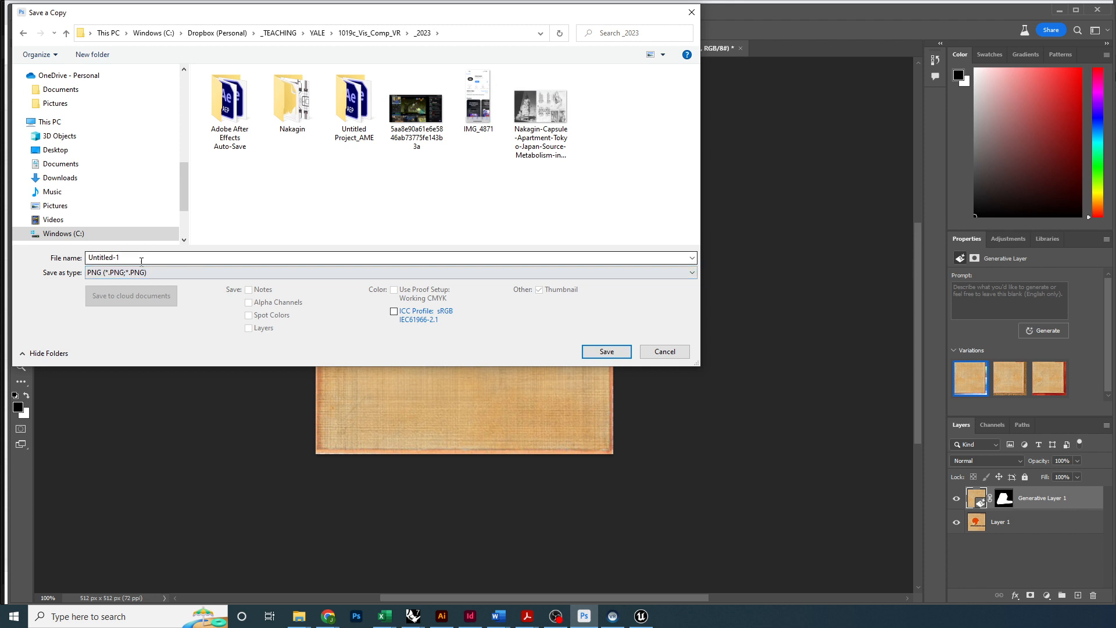
type("Nat1")
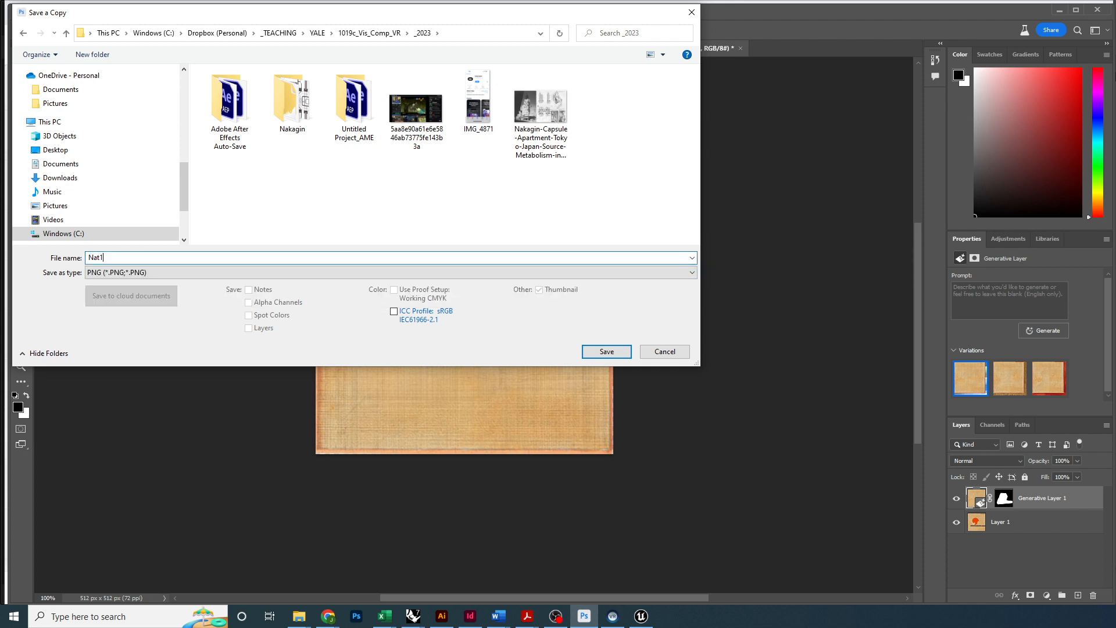
key("Return")
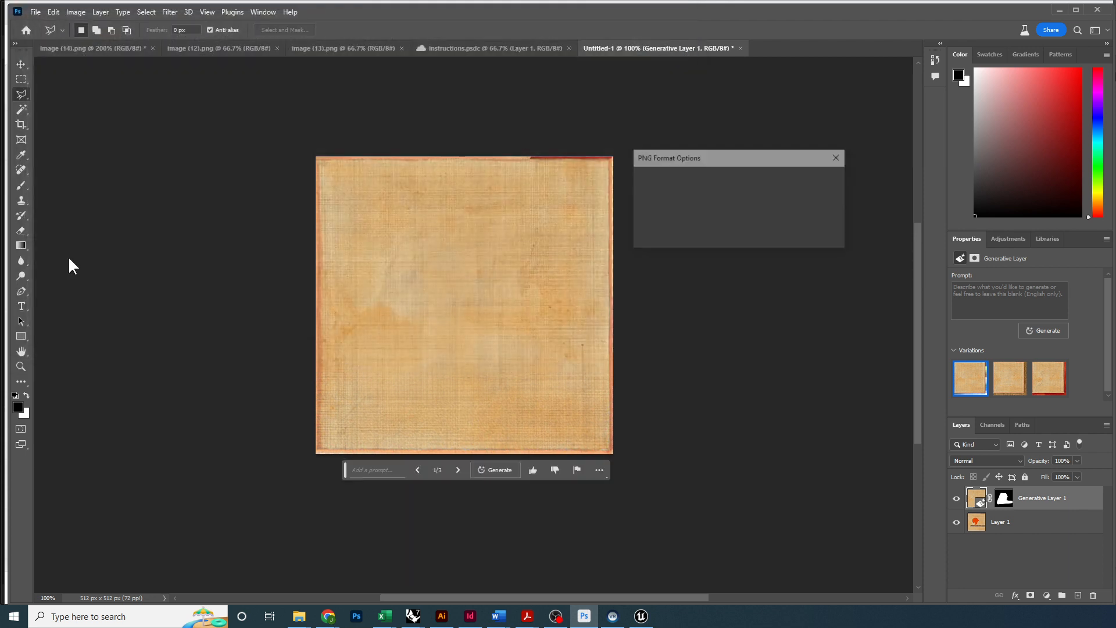
left_click(811, 183)
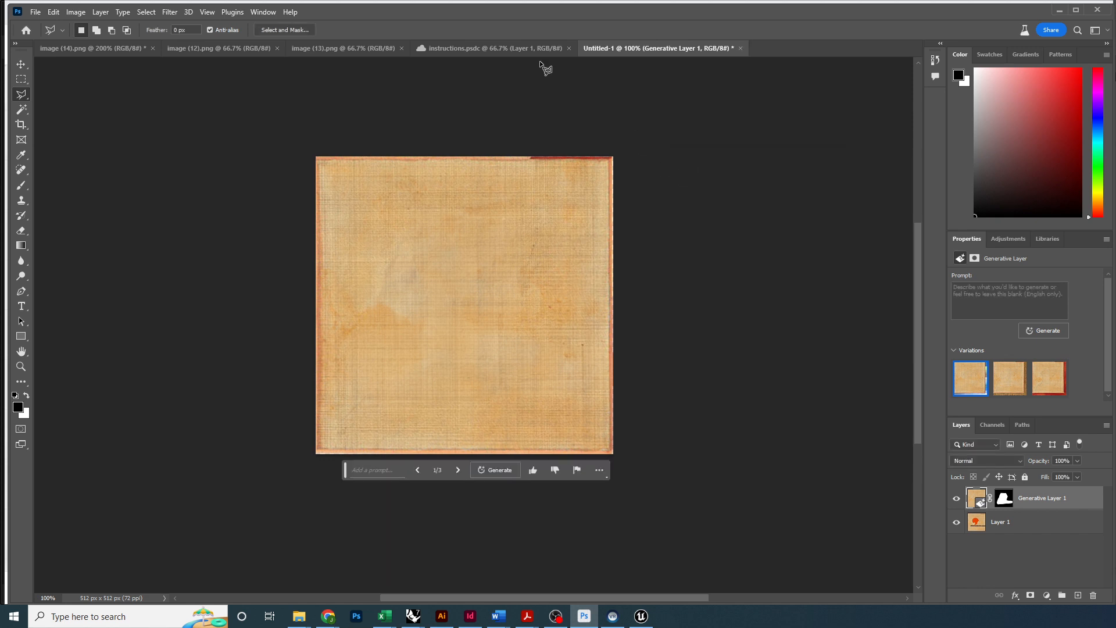
Examine the room drawings in image (13).png and image (12).png for wall, bookshelf and floor materials, and return to the floor texture document
left_click(495, 52)
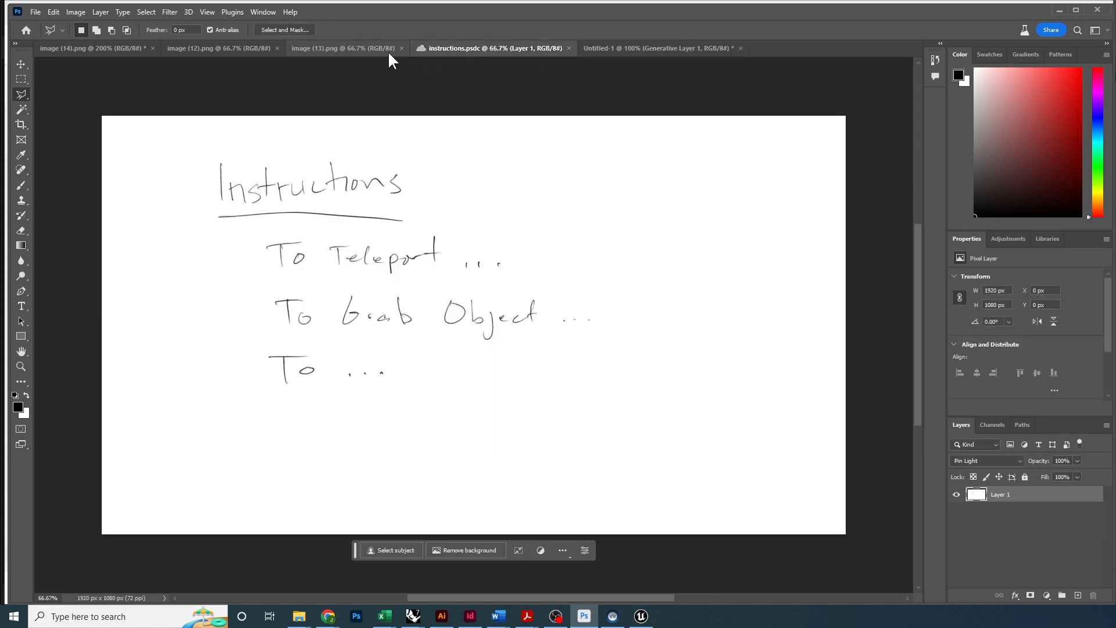
left_click(329, 47)
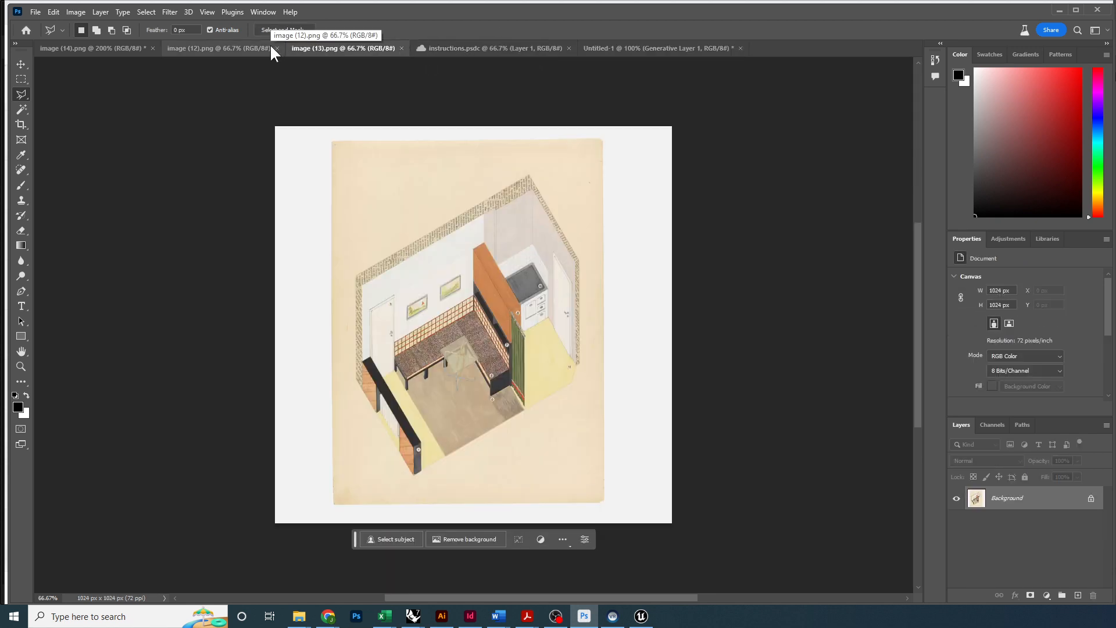
left_click(236, 47)
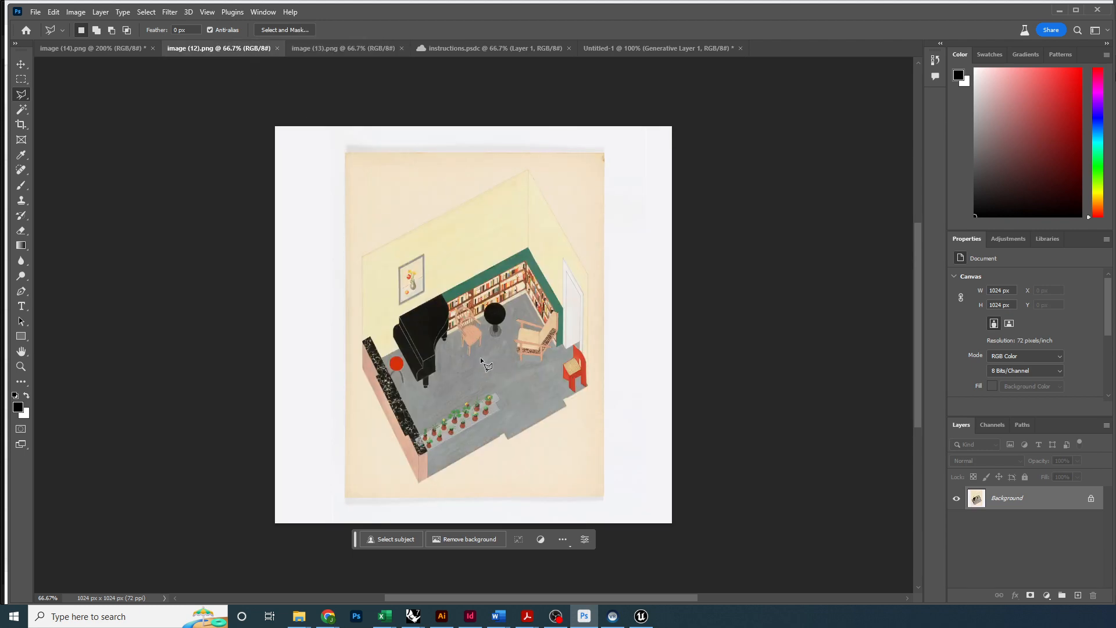
scroll(481, 361, "up", 4)
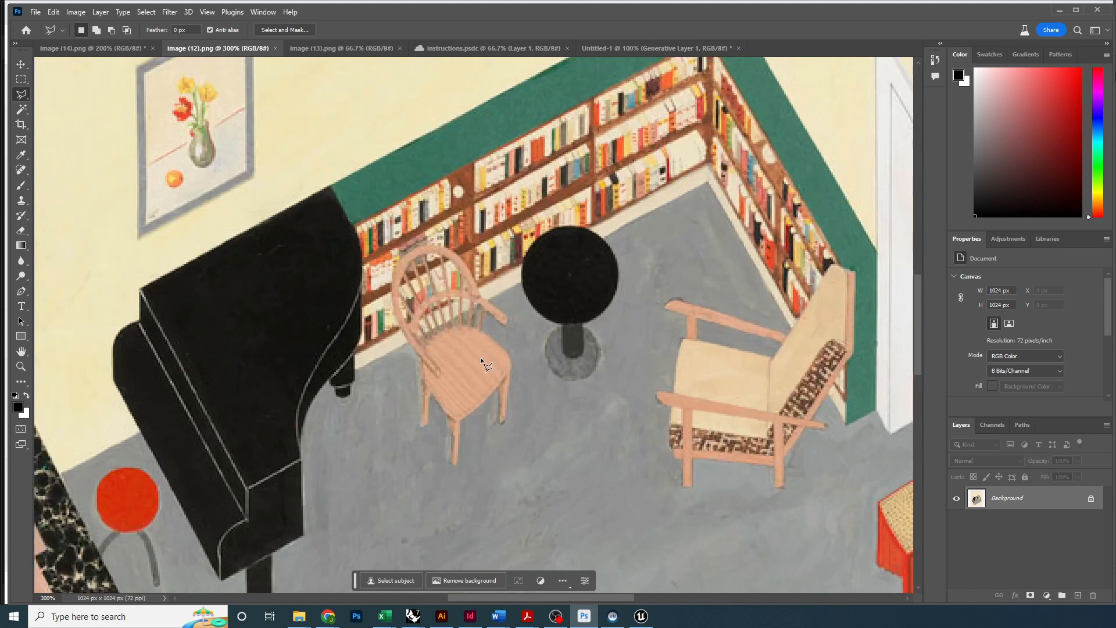
scroll(481, 361, "up", 1)
scroll(481, 361, "up", 10)
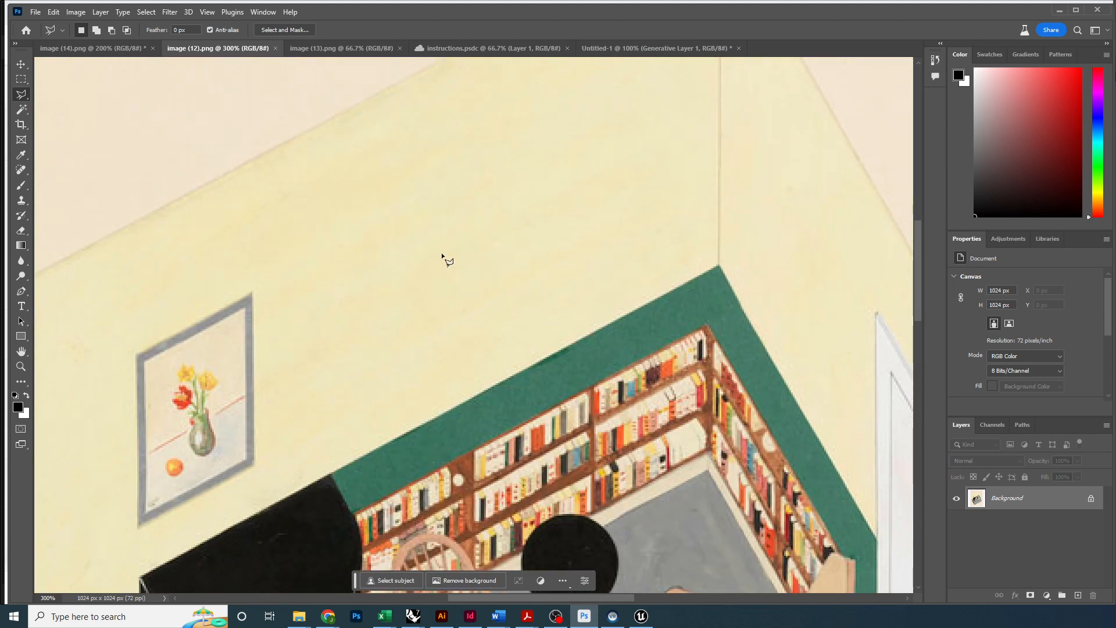
scroll(585, 113, "down", 15)
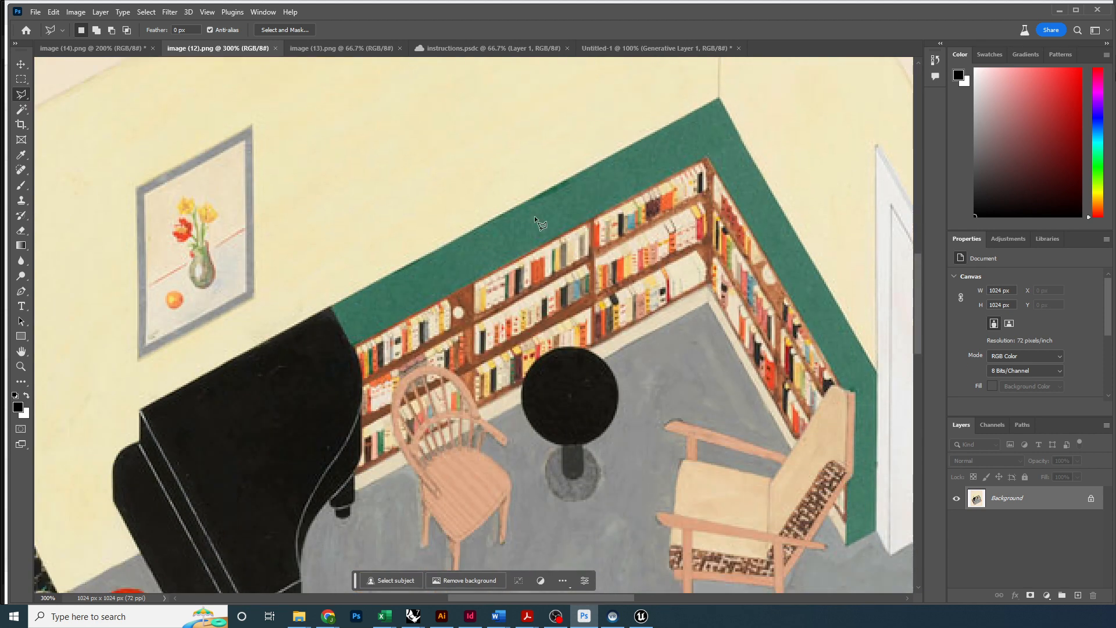
scroll(540, 319, "down", 4)
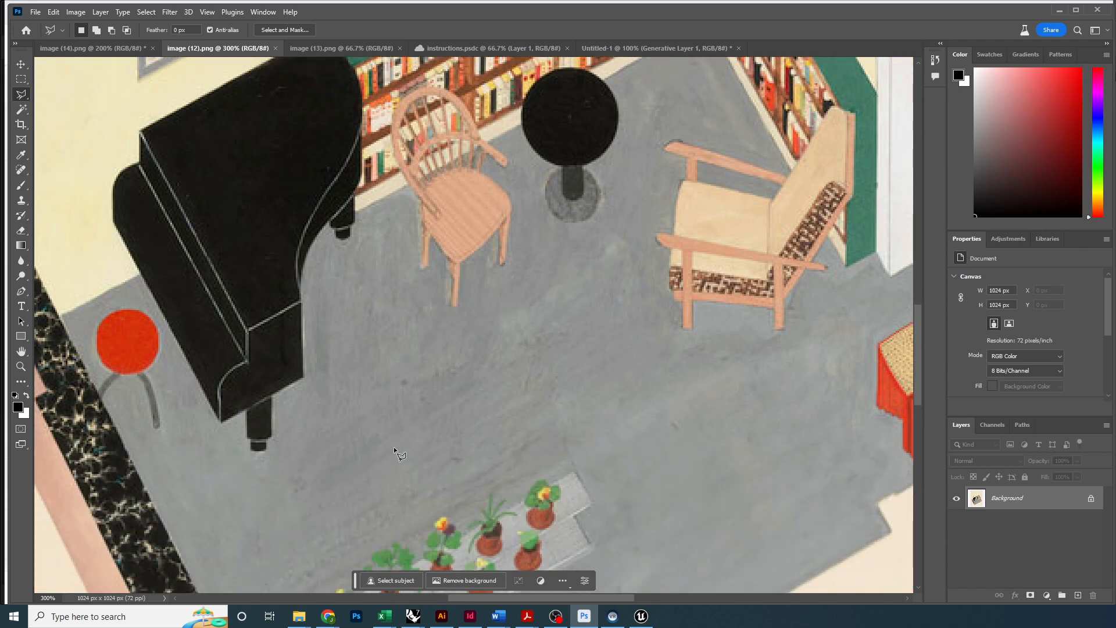
left_click(678, 48)
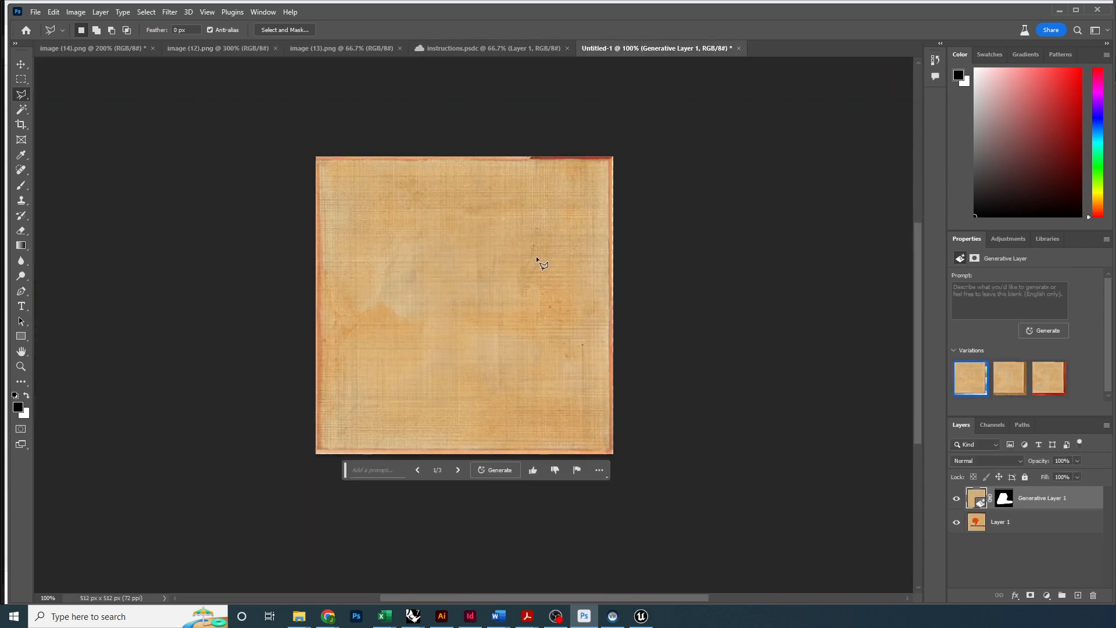
Switch to Unreal Engine and open the Textures folder inside StarterContent in the project content
left_click(641, 615)
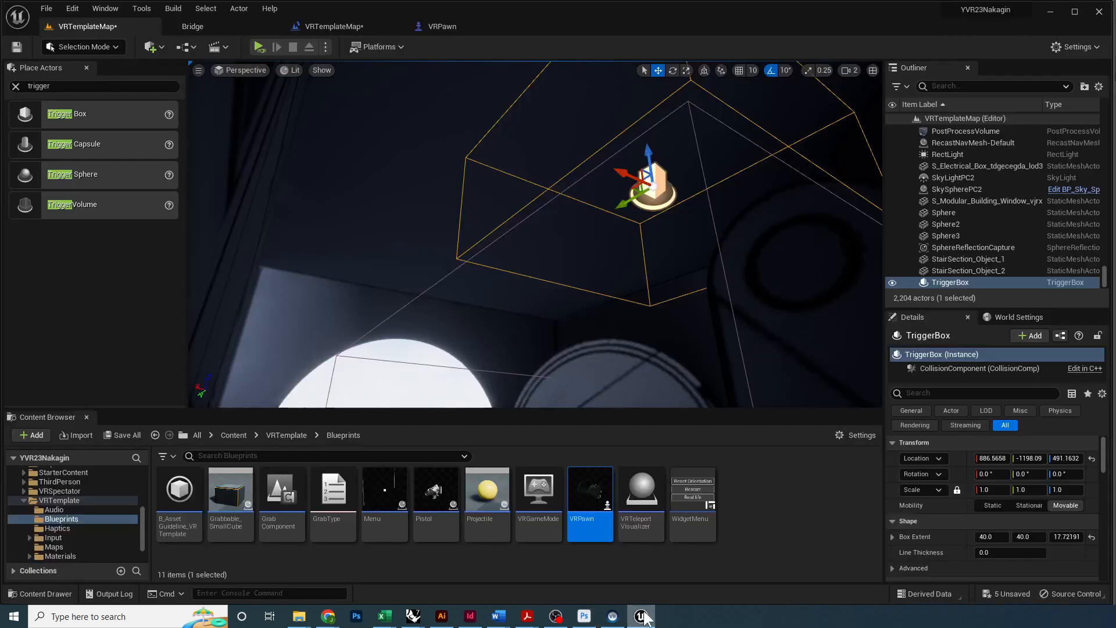
scroll(59, 507, "down", 1)
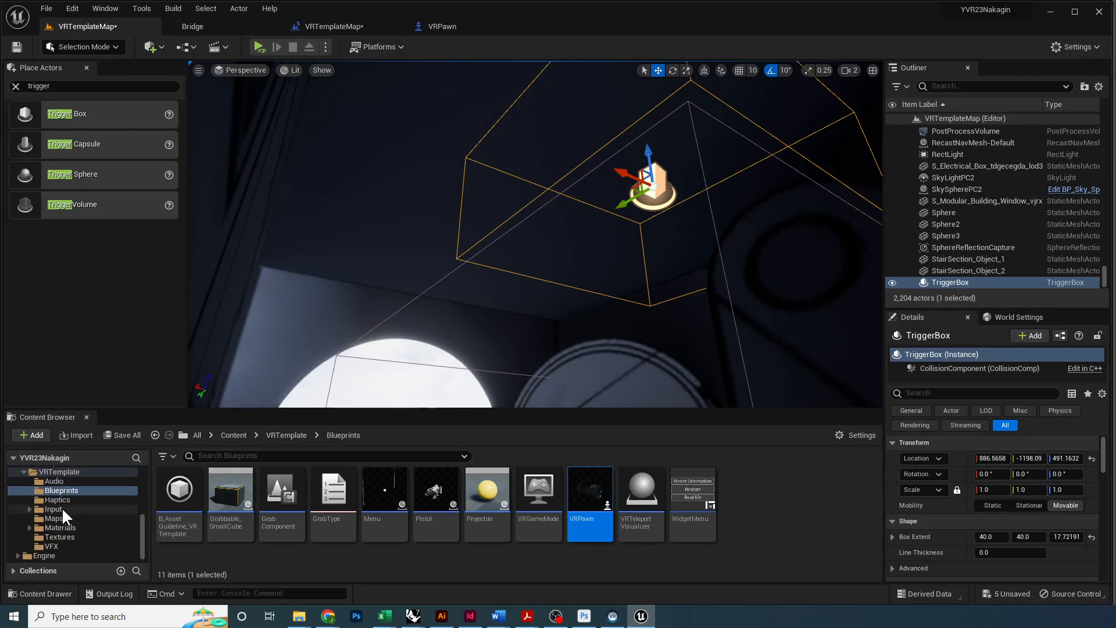
left_click(47, 527)
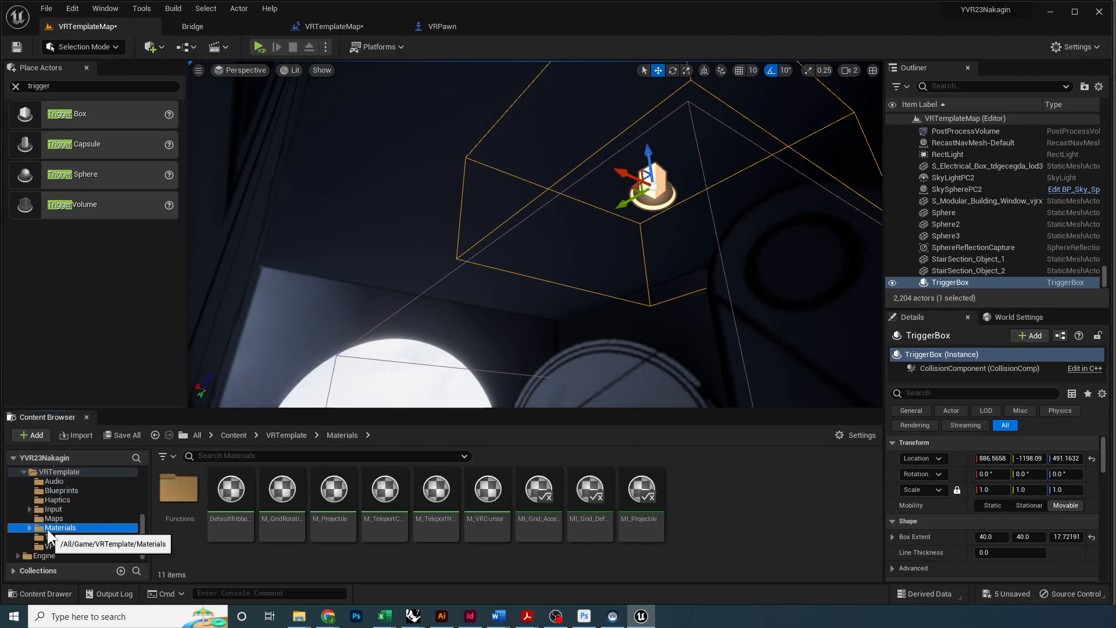
left_click(19, 466)
scroll(41, 518, "up", 3)
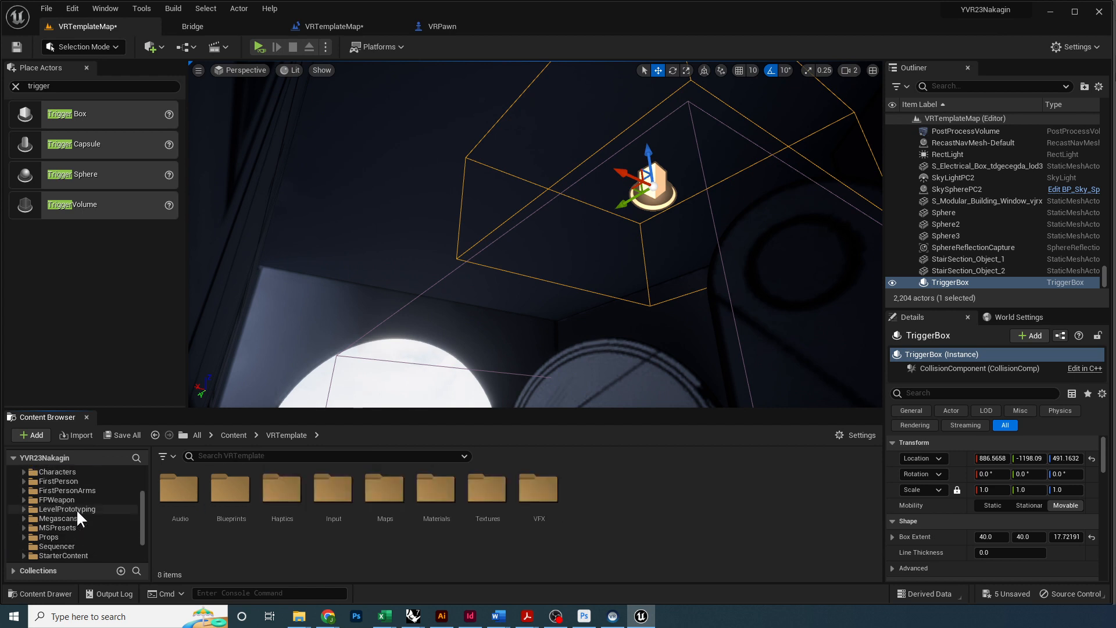
scroll(75, 508, "down", 3)
left_click(25, 518)
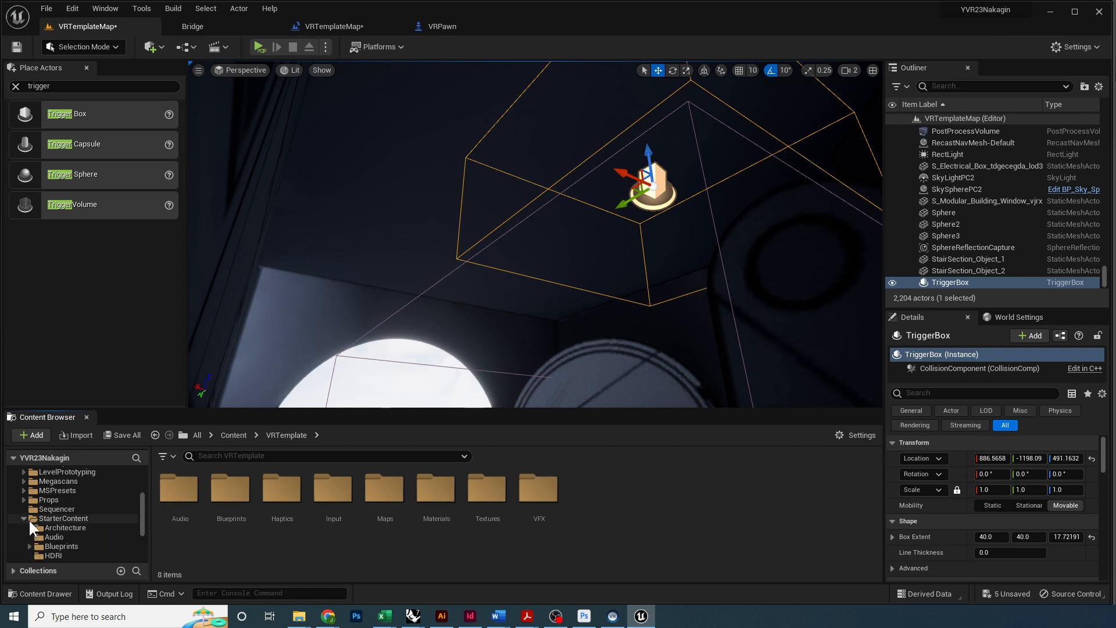
left_click(33, 518)
scroll(58, 531, "down", 3)
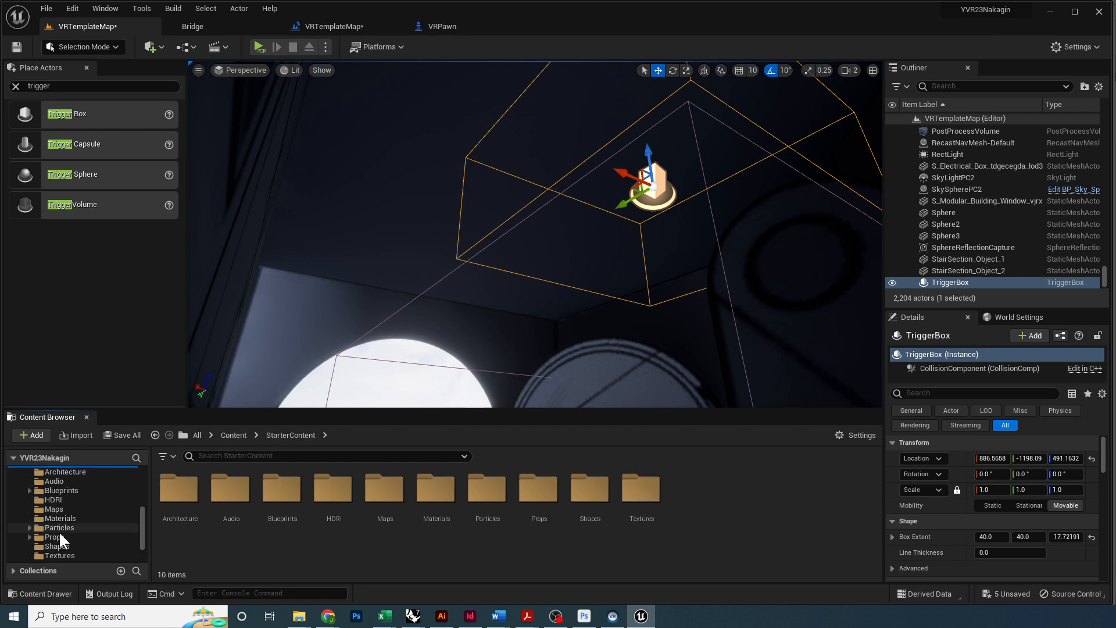
scroll(69, 541, "down", 2)
left_click(59, 517)
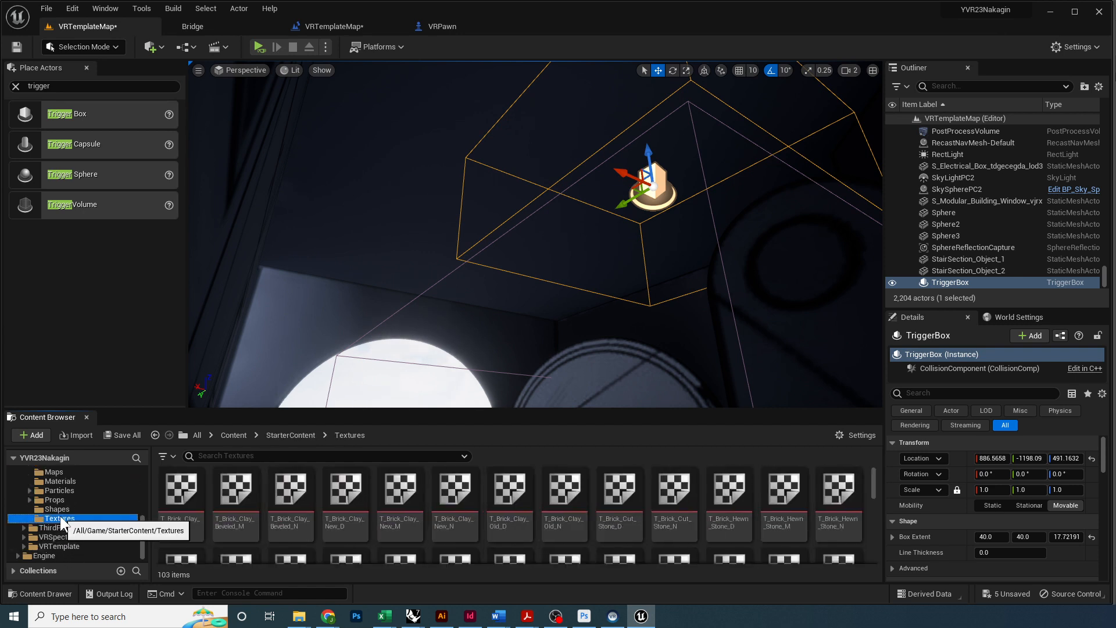
Import the Nat1 PNG from the _2023 folder into the StarterContent Textures folder
scroll(669, 511, "down", 5)
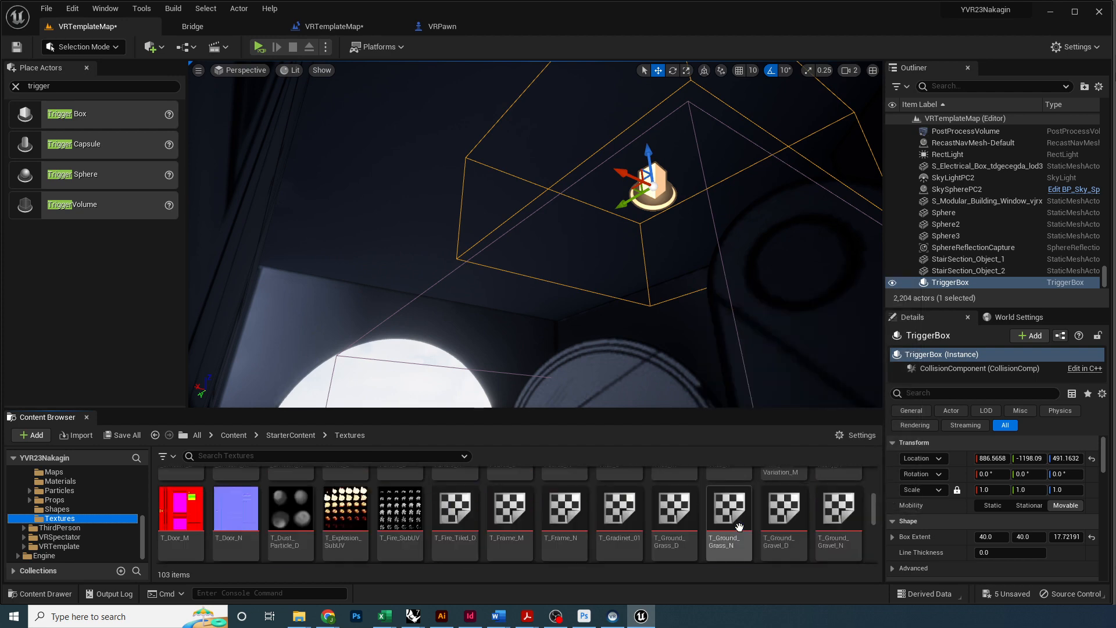
scroll(738, 525, "down", 10)
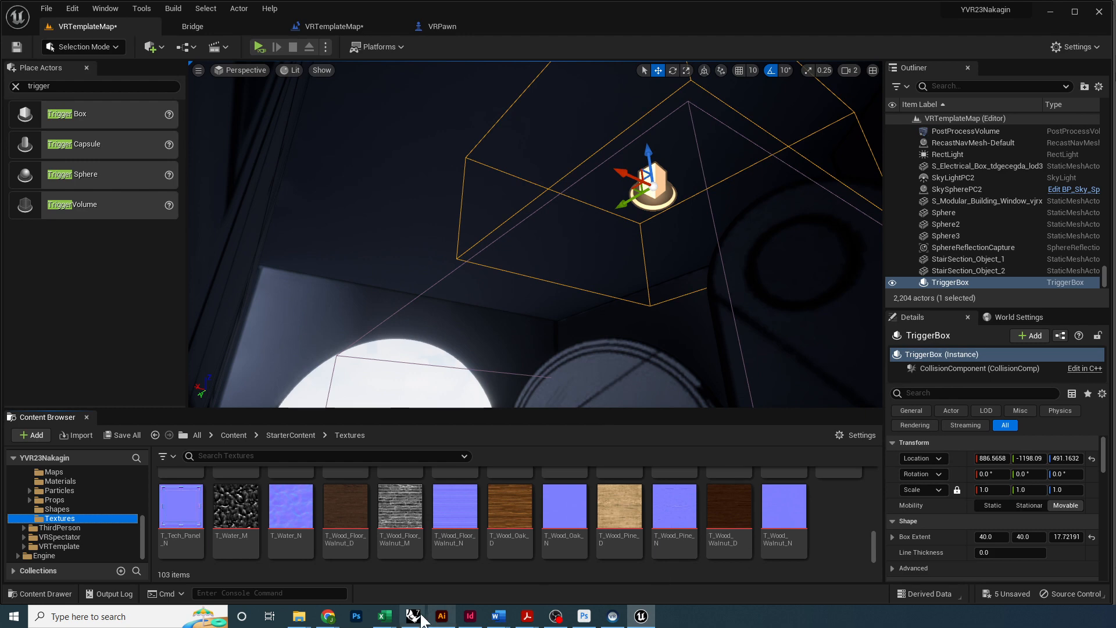
left_click(298, 616)
left_click(30, 435)
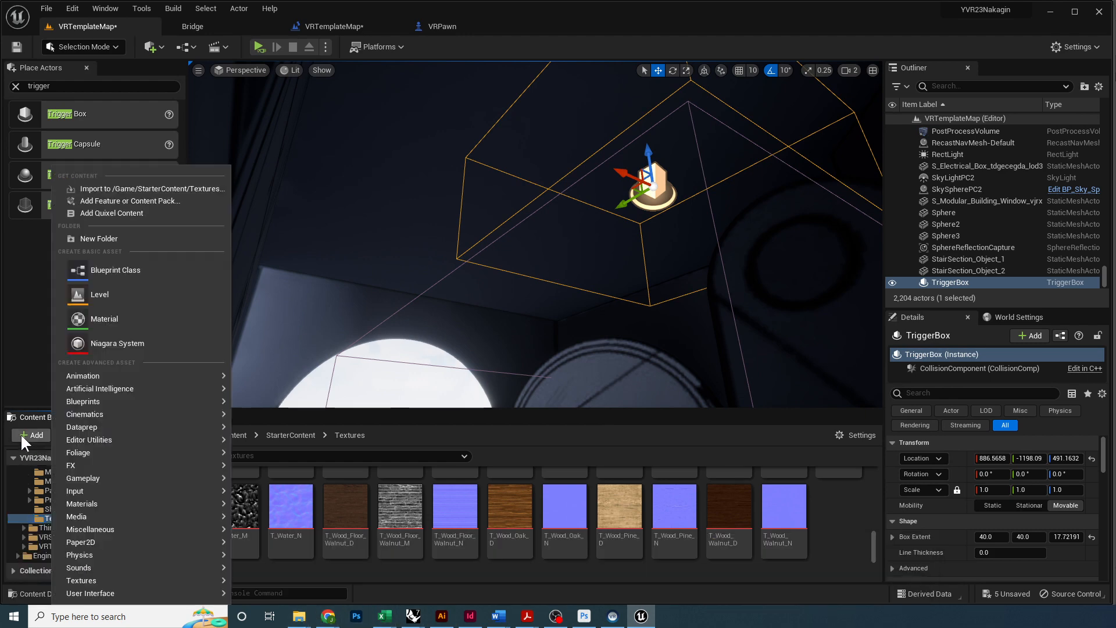
left_click(110, 188)
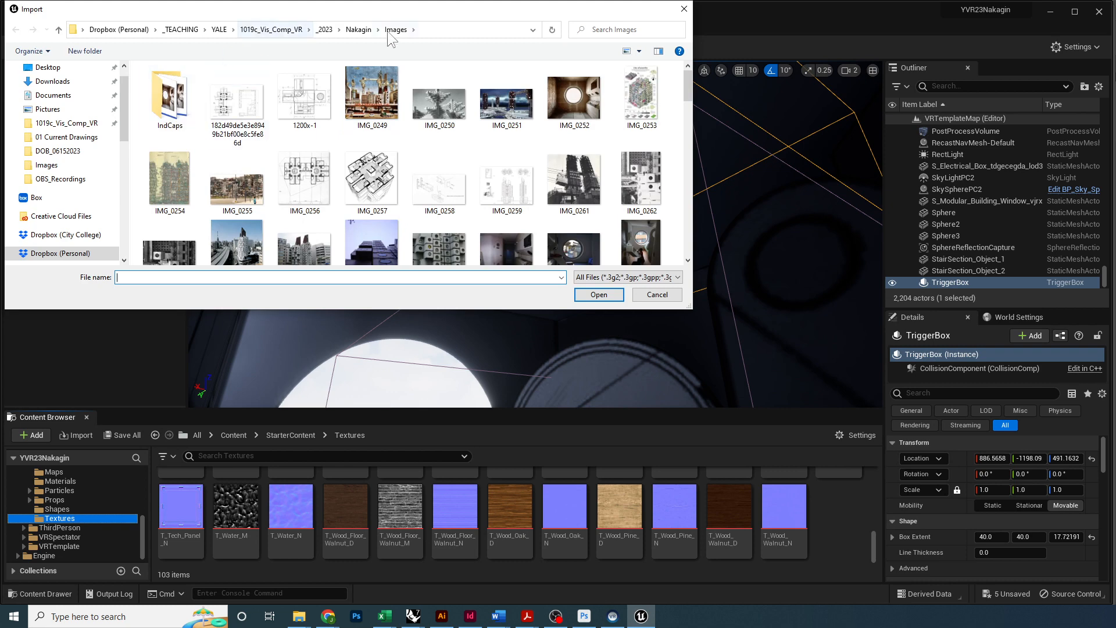
left_click(326, 30)
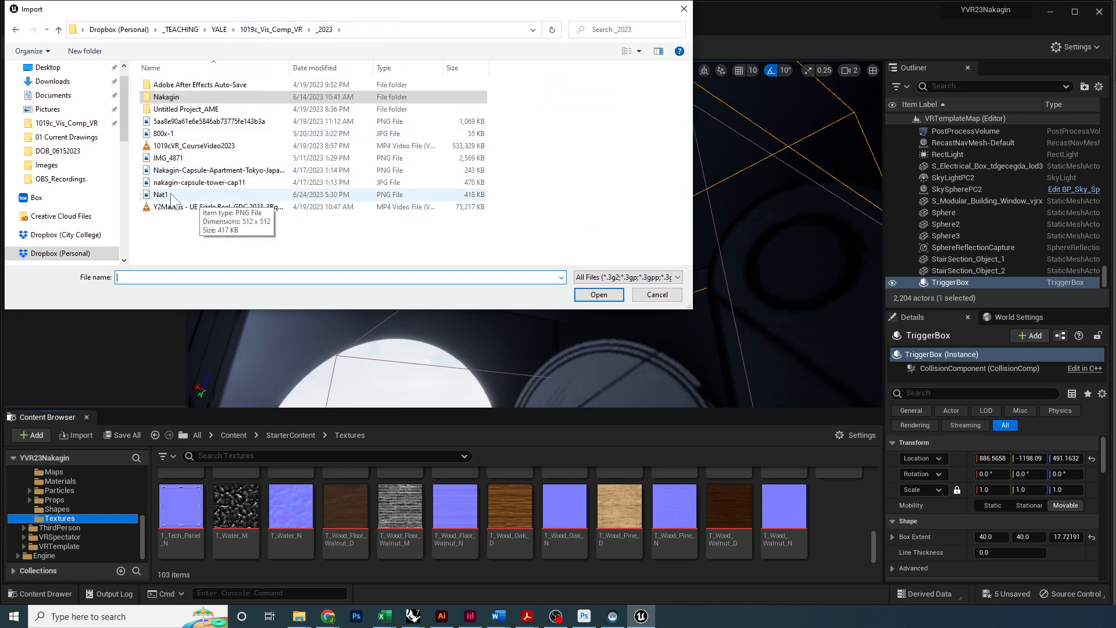
left_click(210, 195)
left_click(598, 294)
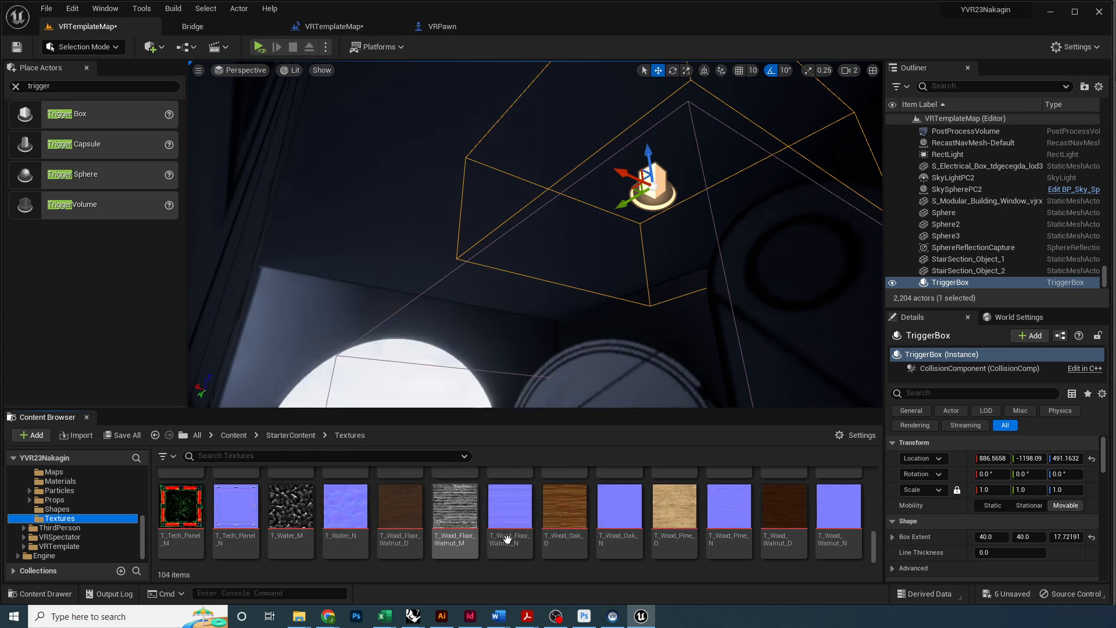
Find the imported Nat1 texture among the assets, open it to check the image, and close its editor
scroll(569, 537, "up", 2)
scroll(661, 534, "up", 8)
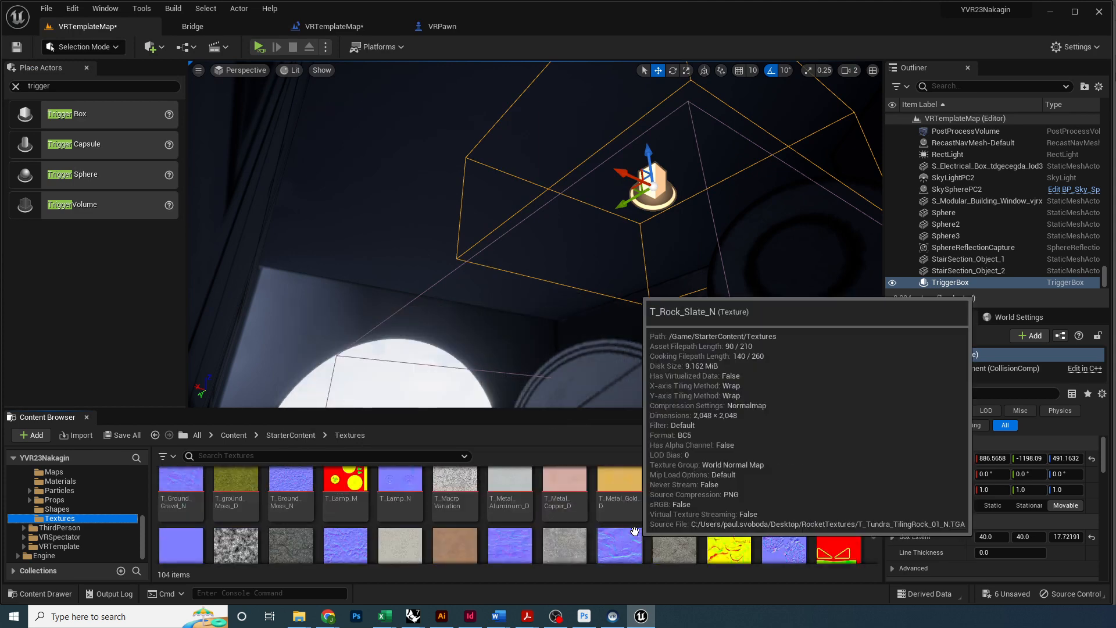
scroll(603, 521, "up", 4)
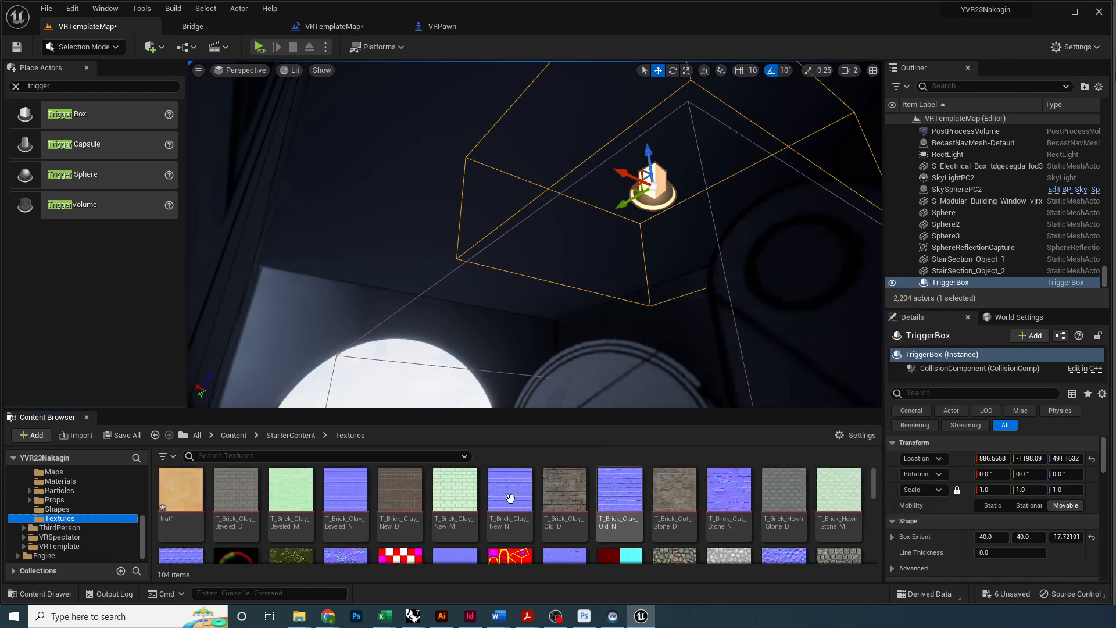
left_click(179, 491)
double_click(179, 491)
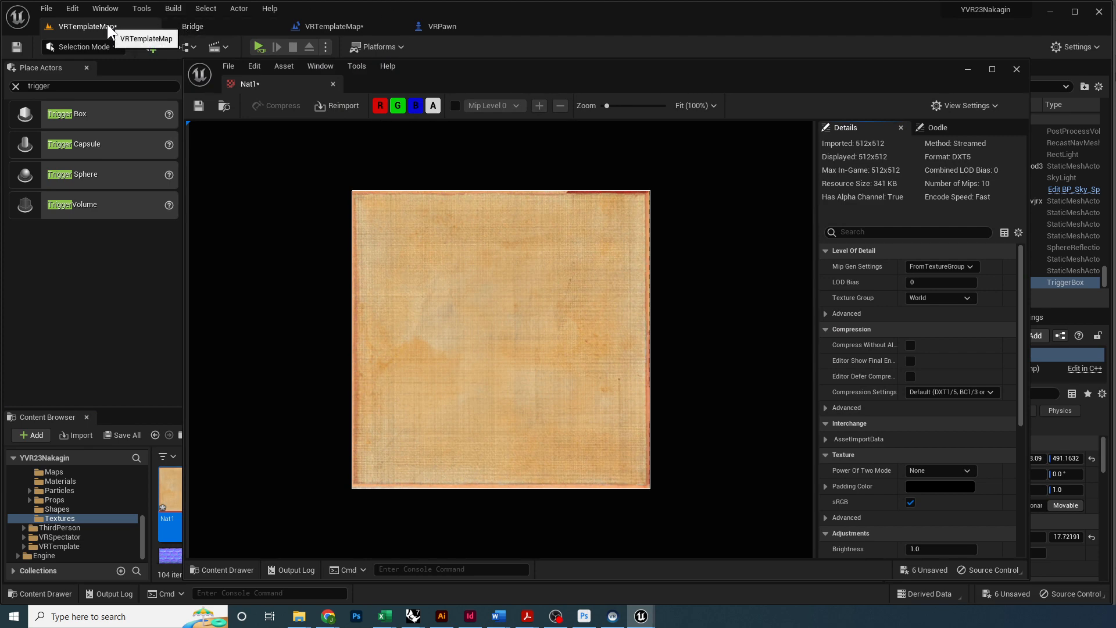
left_click(333, 84)
Place a Plane shape in front of the glowing white panel and move it to about X 908, Y -1173, Z 350
left_click_drag(585, 346, 586, 236)
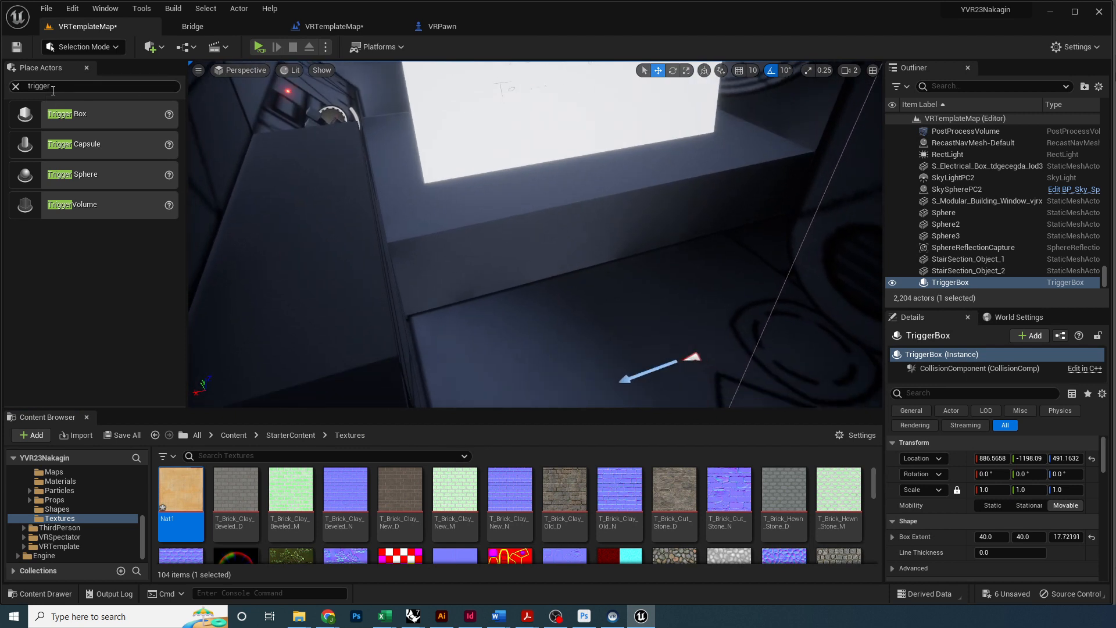
left_click(17, 84)
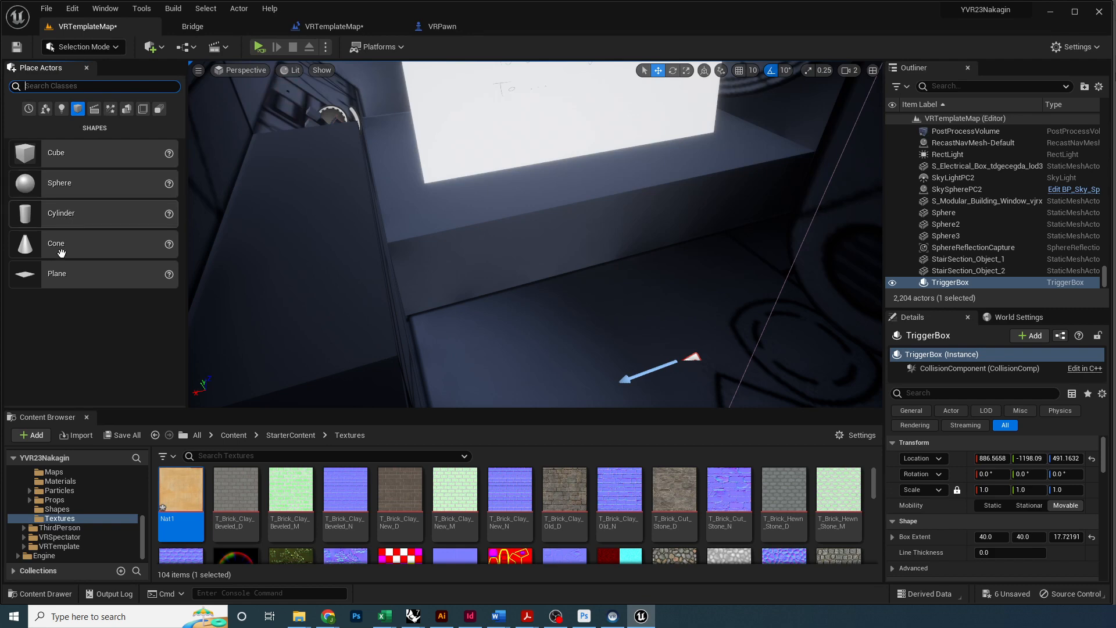
left_click_drag(66, 278, 668, 263)
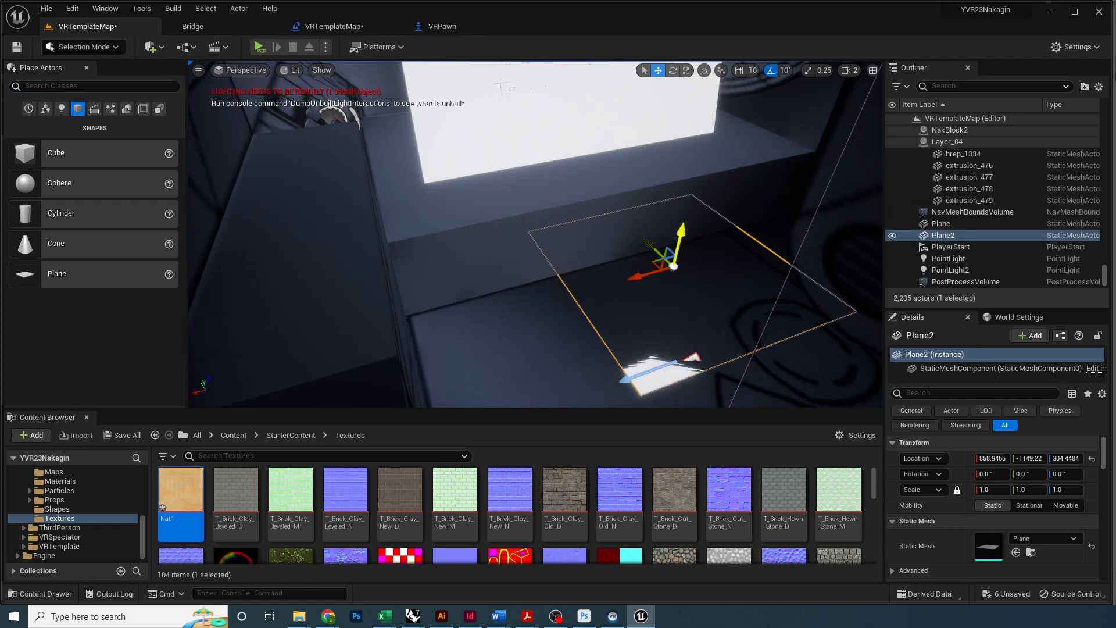
left_click_drag(694, 137, 699, 123)
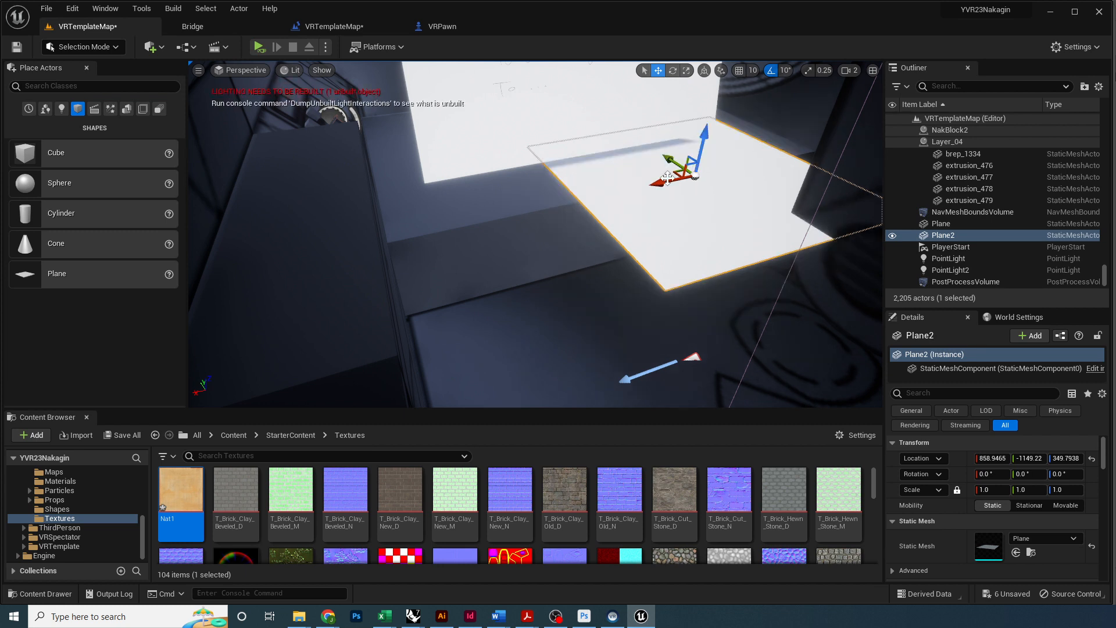
left_click_drag(671, 158, 753, 162)
left_click_drag(704, 214, 567, 269)
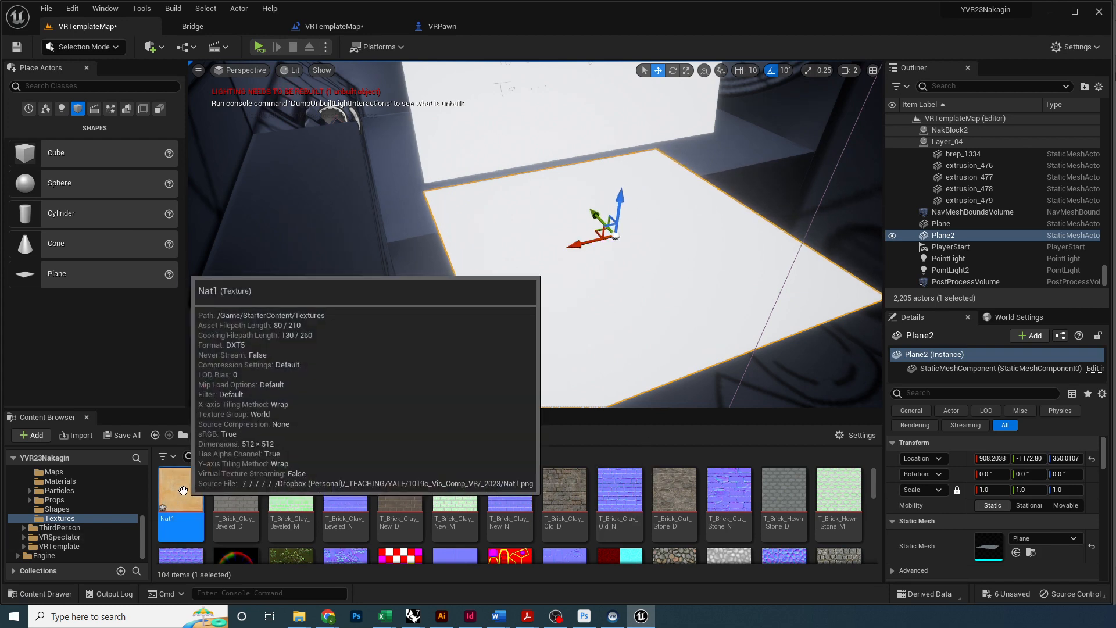
Apply the Nat1 texture to the new plane and check the woven pattern across its surface
left_click_drag(183, 490, 567, 300)
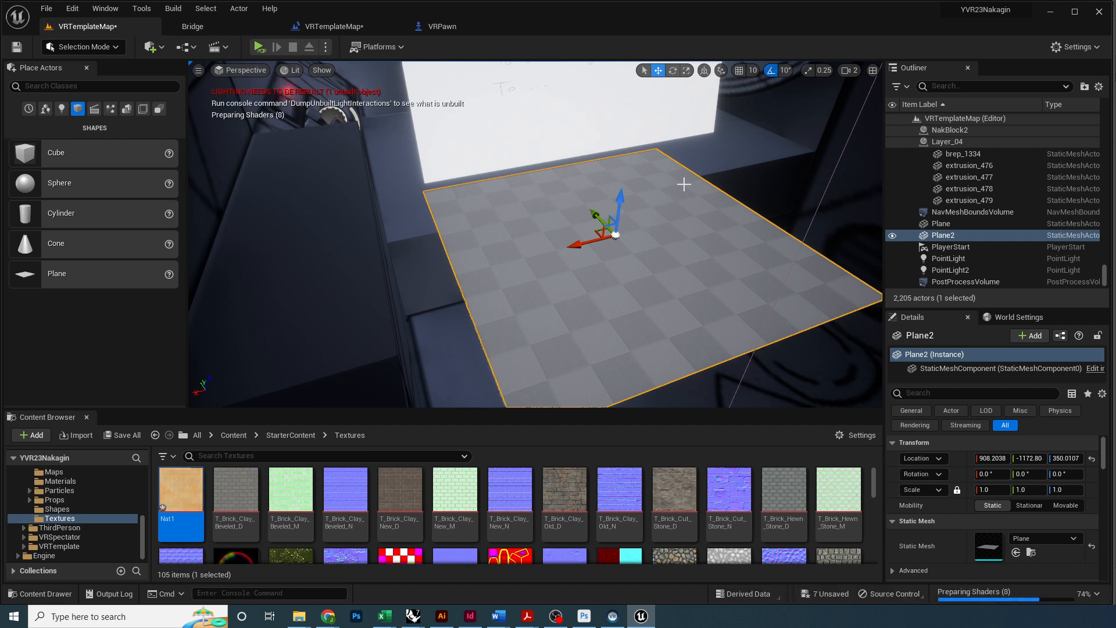
left_click_drag(697, 178, 700, 265)
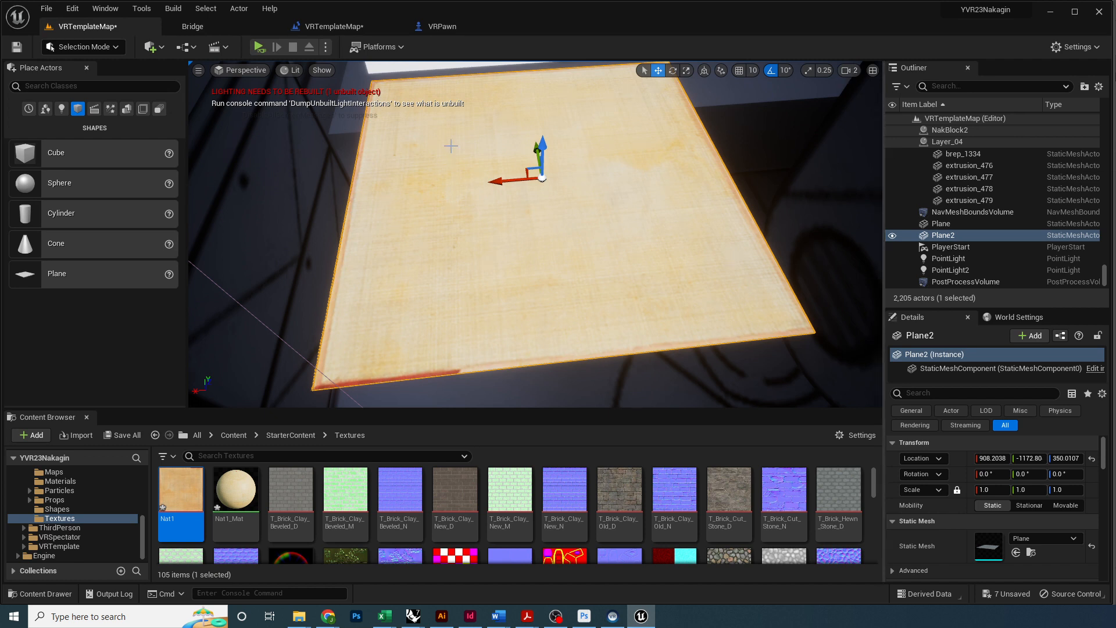
left_click_drag(617, 205, 623, 173)
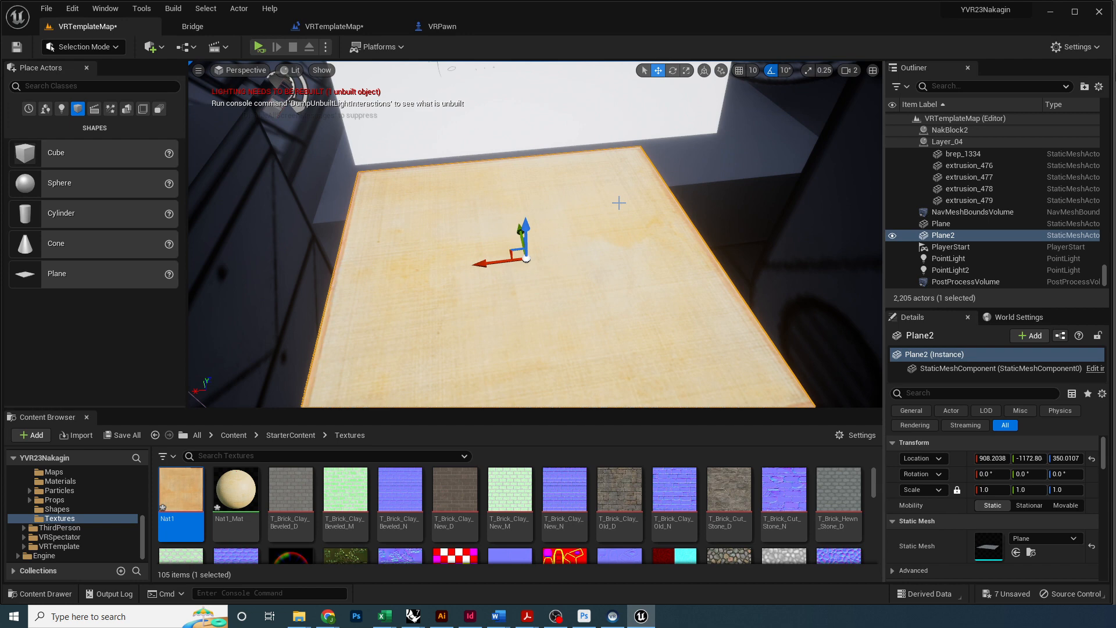
mouse_move(643, 189)
left_mouse_down()
mouse_move(638, 219)
mouse_move(643, 189)
left_mouse_up()
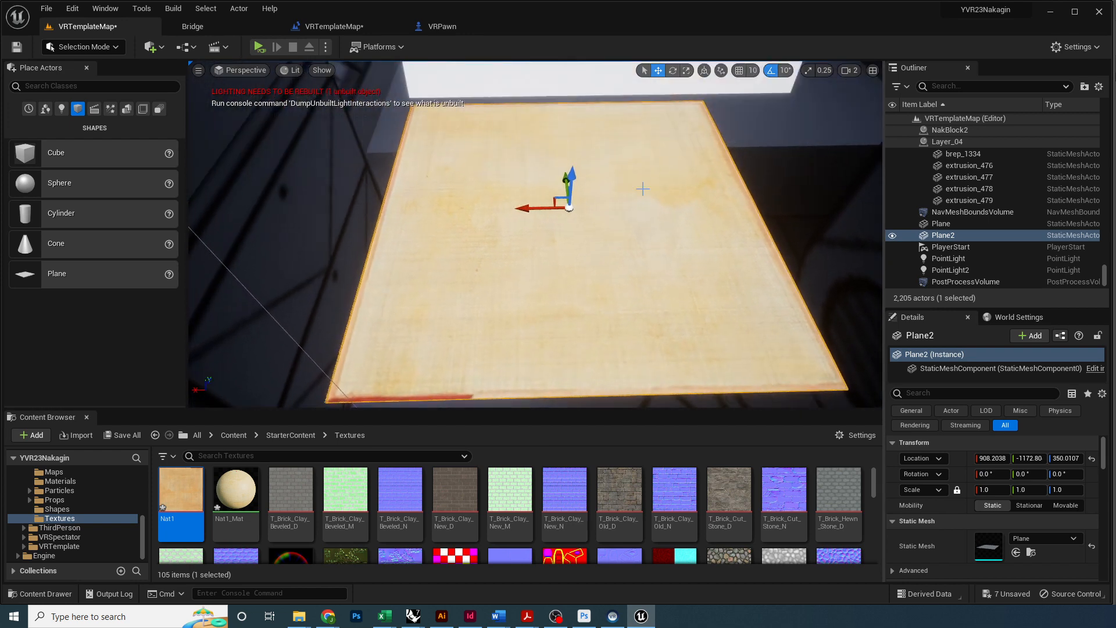